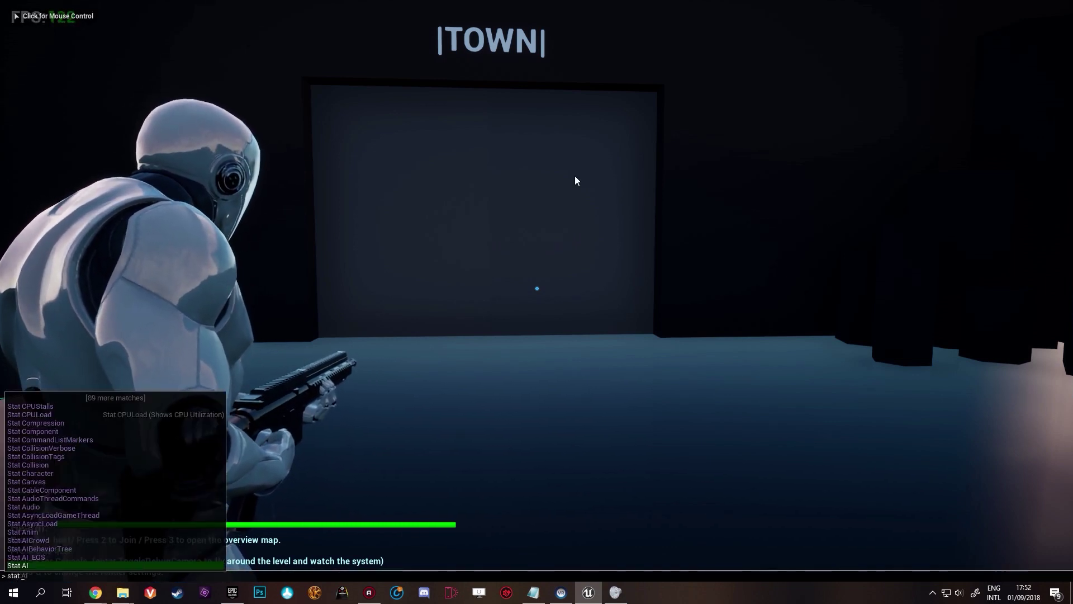
Turn on the game, unit and FPS stat overlays with the console commands stat game, stat unit and stat fps.
key(Return)
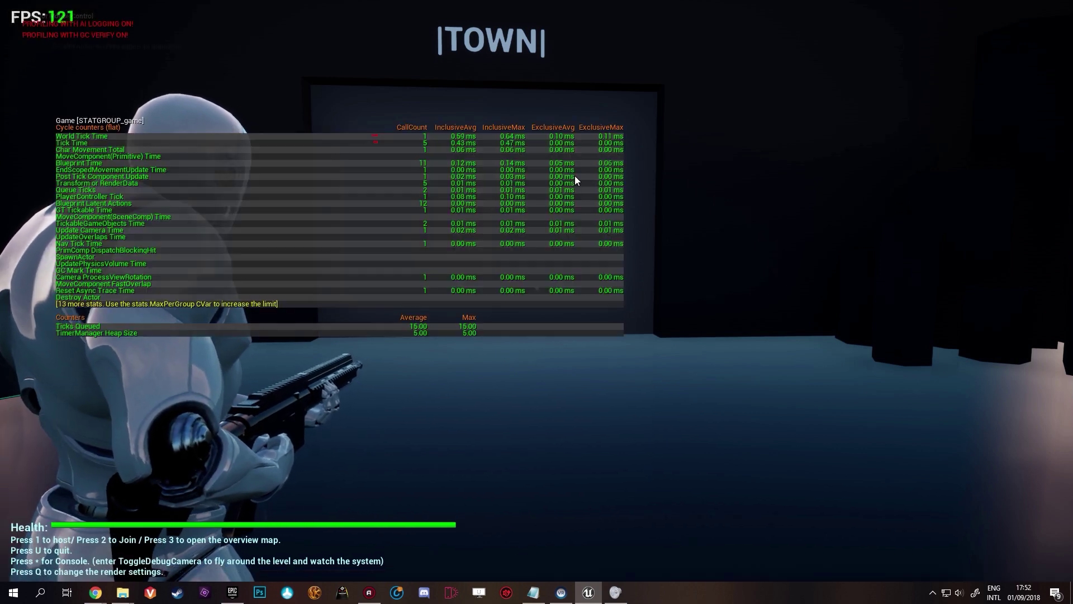
text(stat unit)
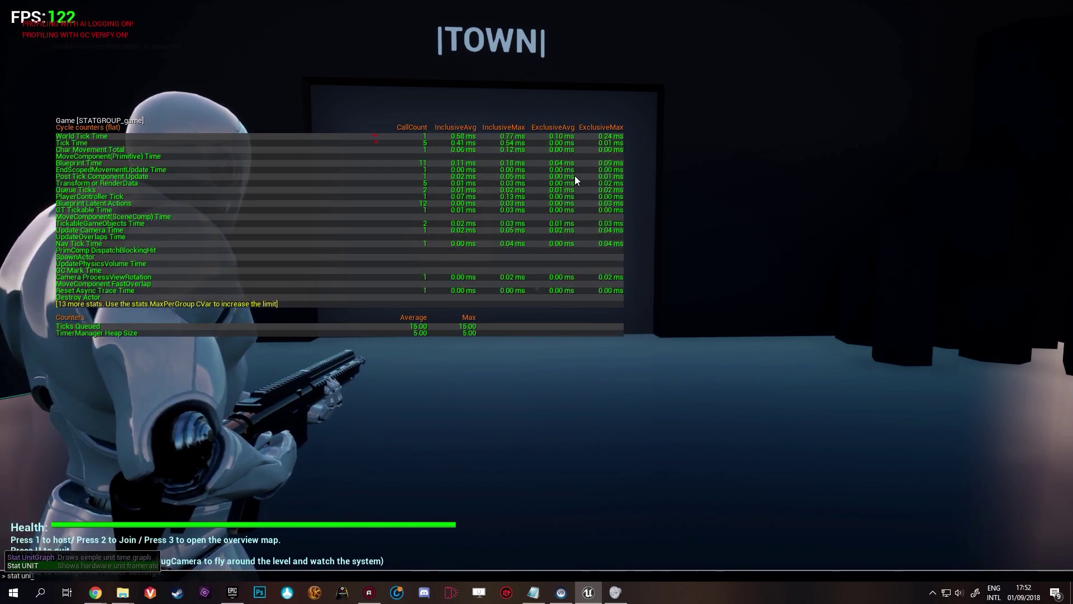
key(Return)
text(stat fps)
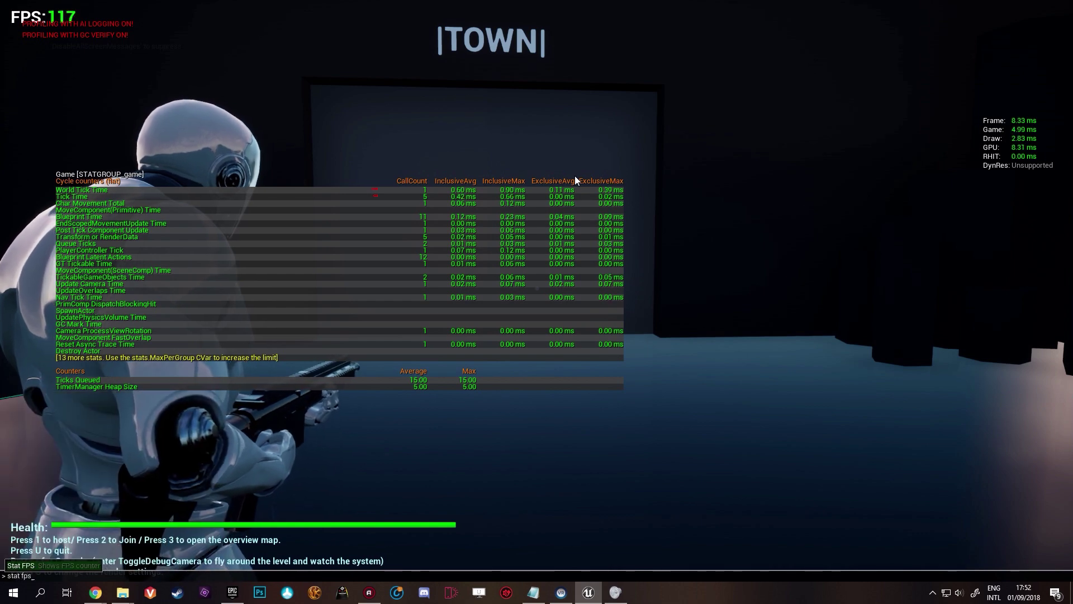
key(Return)
click(575, 175)
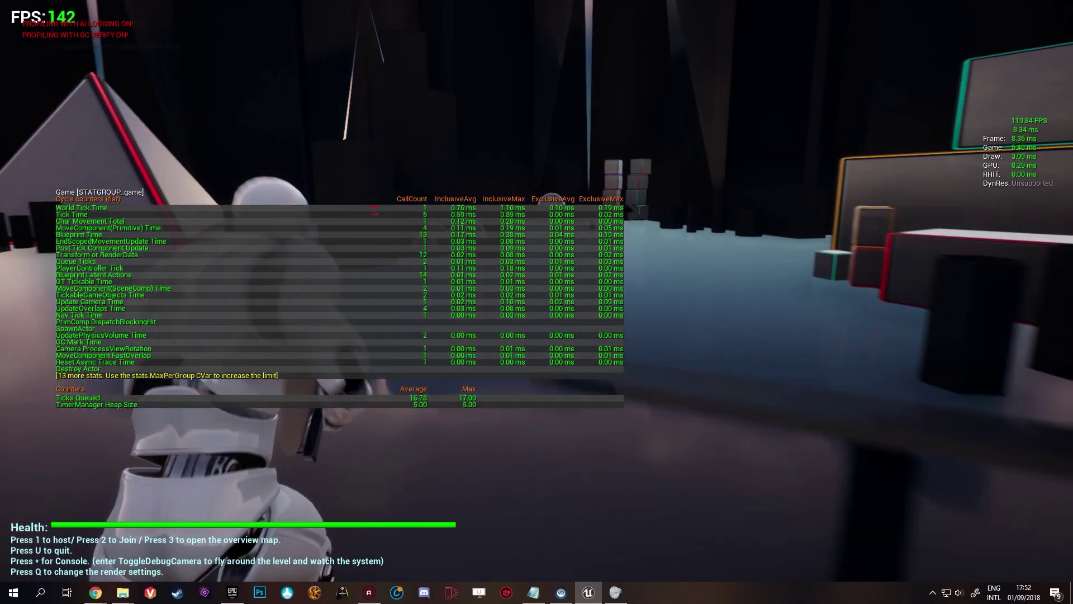
Walk the character through the level to examine baseline performance stats, and end the play session.
key(w)
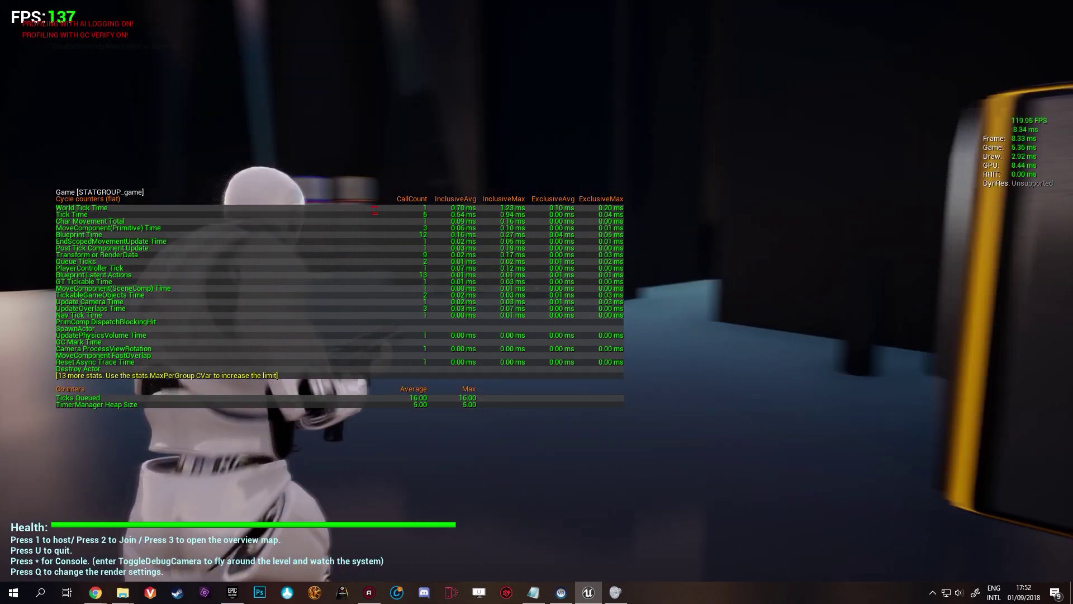
key(w)
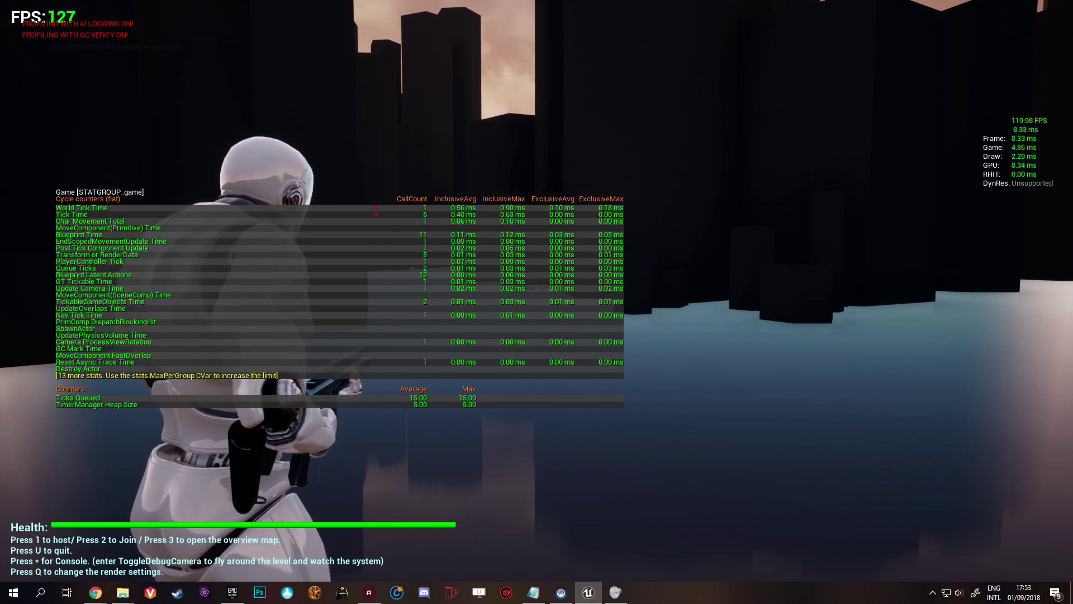
key(w)
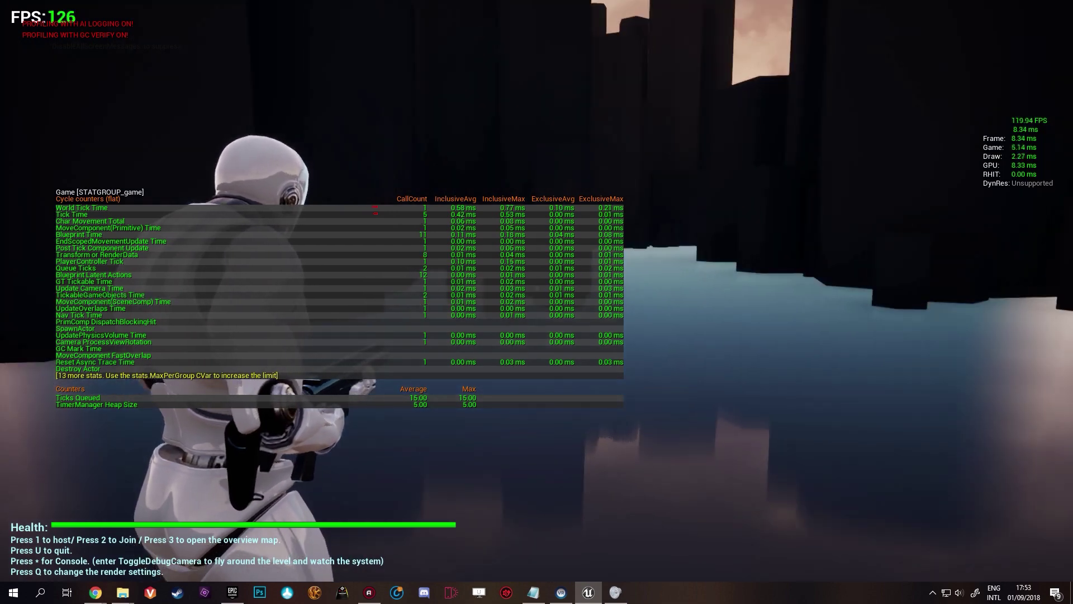
key(w)
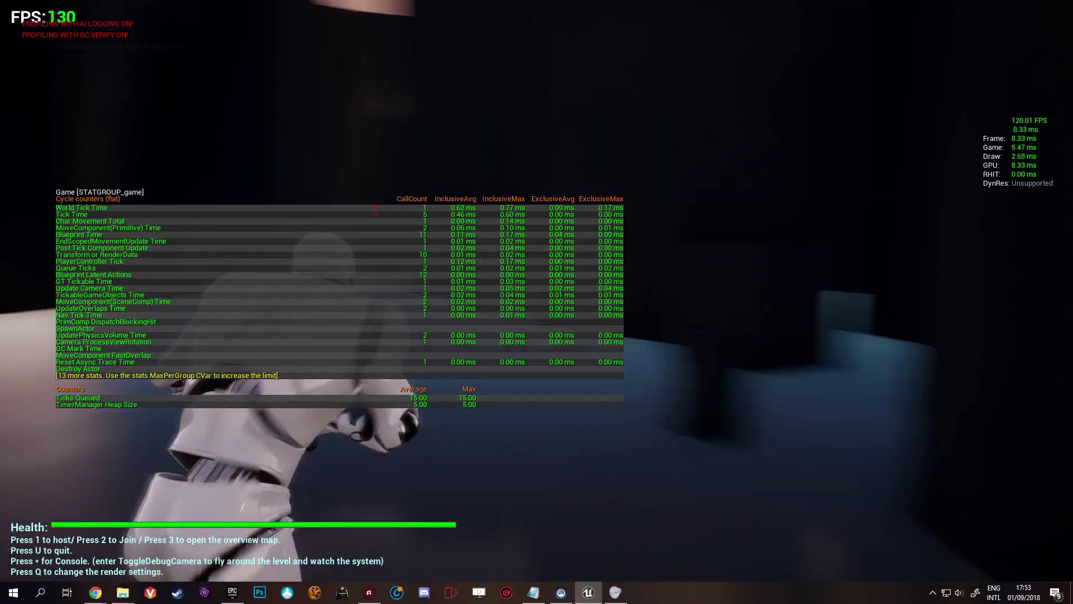
key(w)
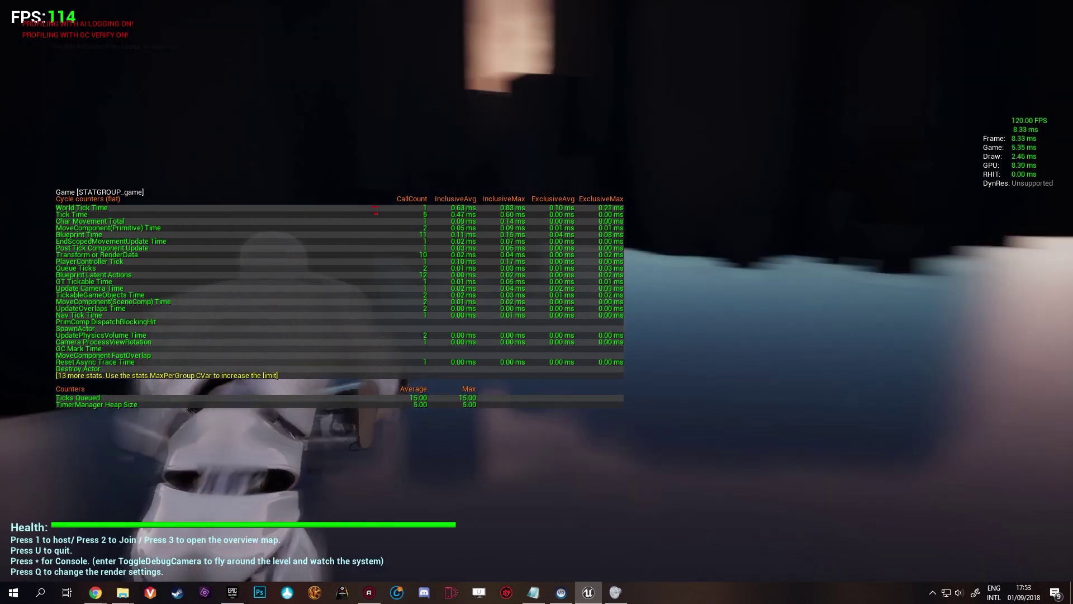
key(w)
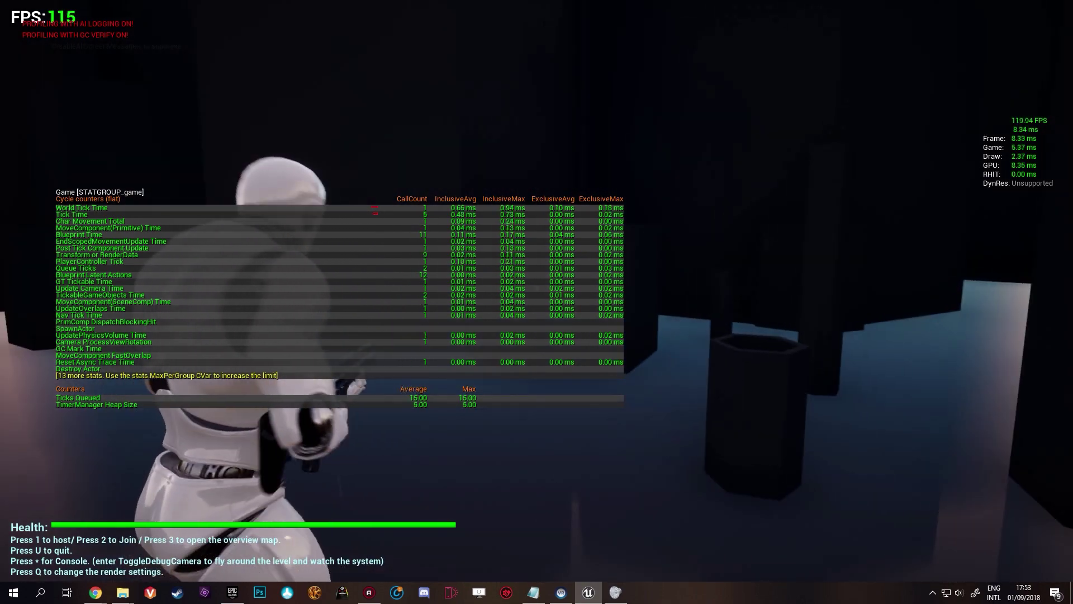
key(Escape)
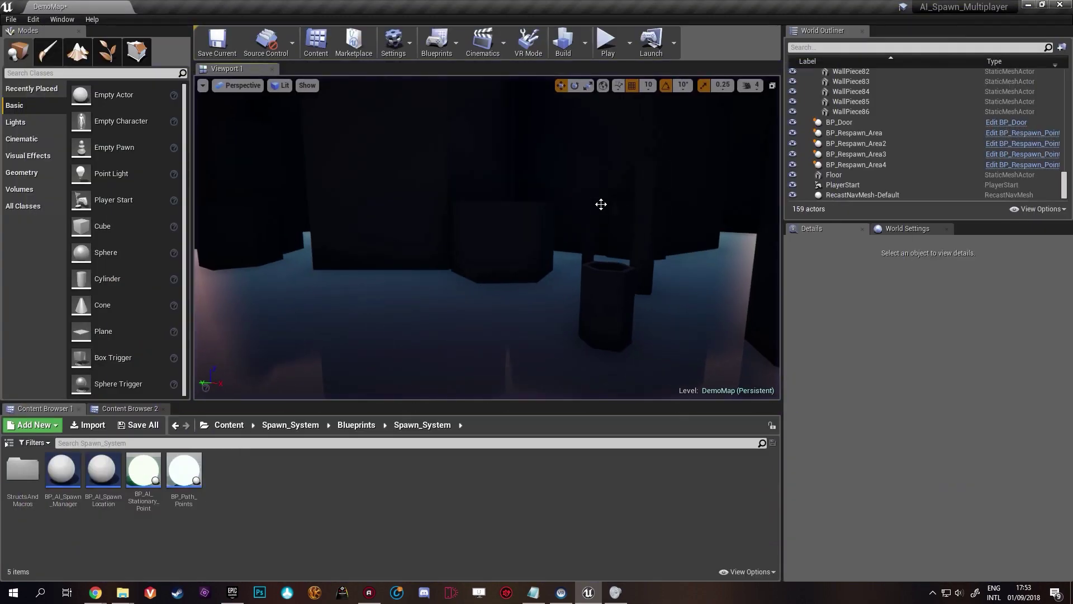
Place a BP_AI_SpawnLocation actor among the columns beside the town, at X 5580, Y 1940.
key(s)
right_drag(365, 355, 434, 392)
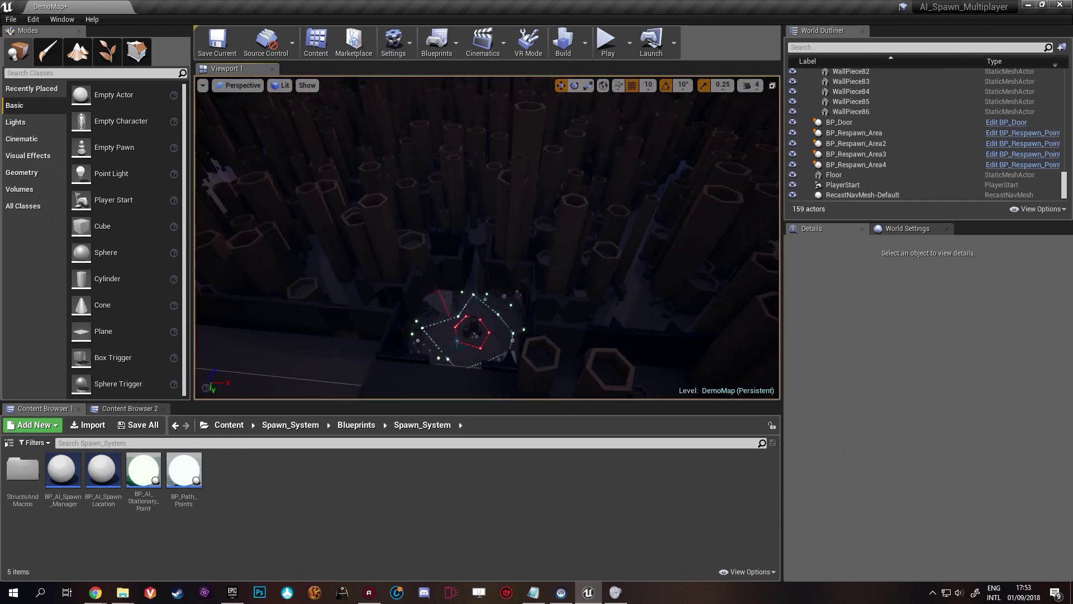
drag(642, 306, 641, 321)
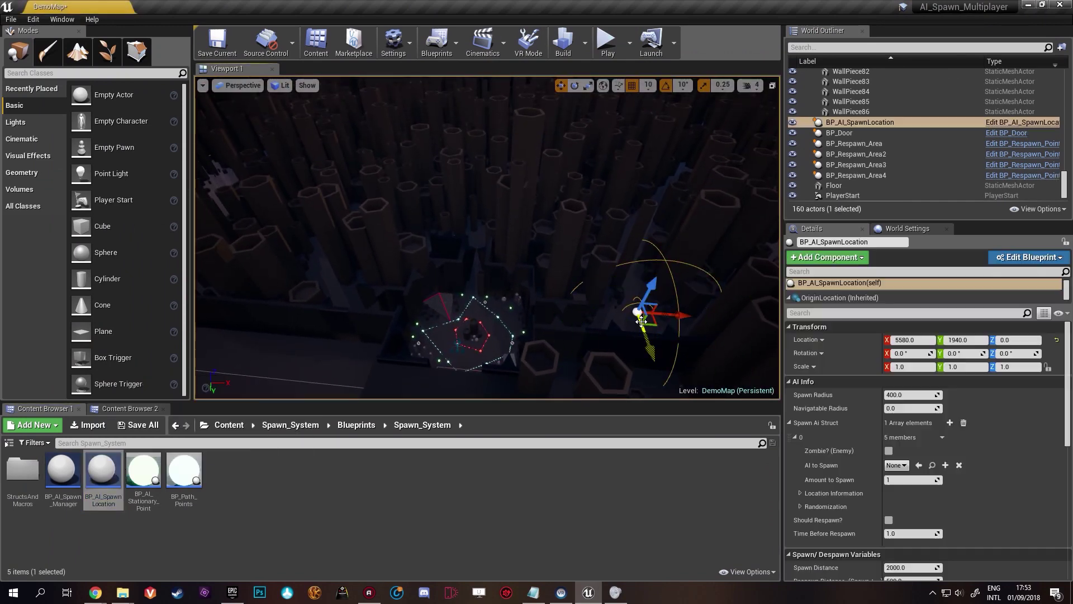
key(f)
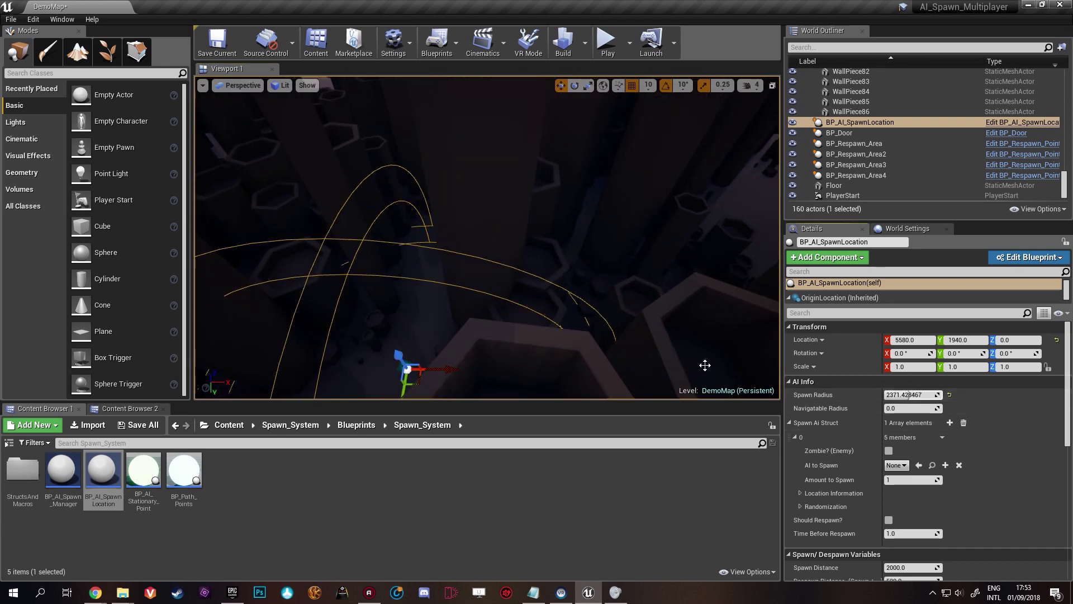
Set the new spawn location's Spawn Radius to about 1145 and its Spawn Distance to about 4472.
key(s)
right_drag(705, 365, 689, 369)
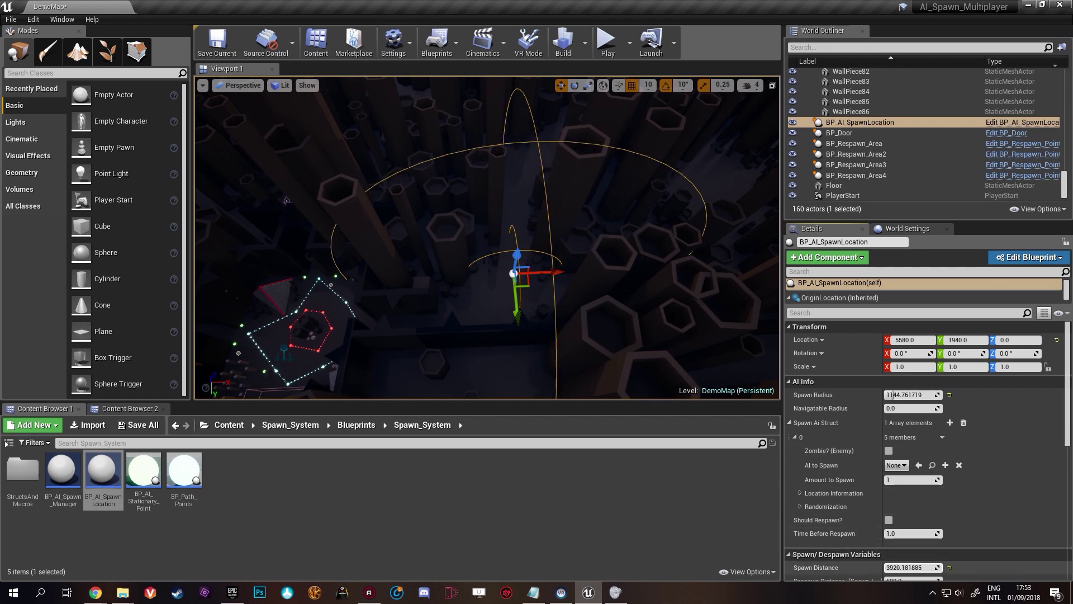
mouse_move(570, 309)
right_down()
mouse_move(570, 299)
mouse_move(570, 309)
right_up()
key(s)
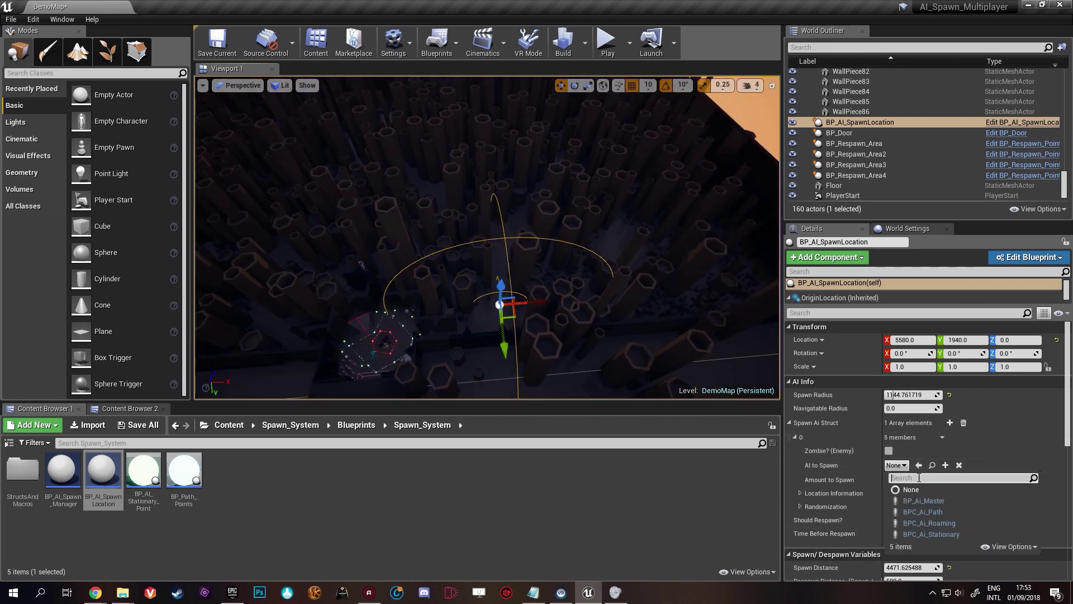
Configure the spawn location to spawn 20 BPC_Ai_Roaming characters with the Zombie (Enemy) option enabled.
click(931, 523)
click(911, 481)
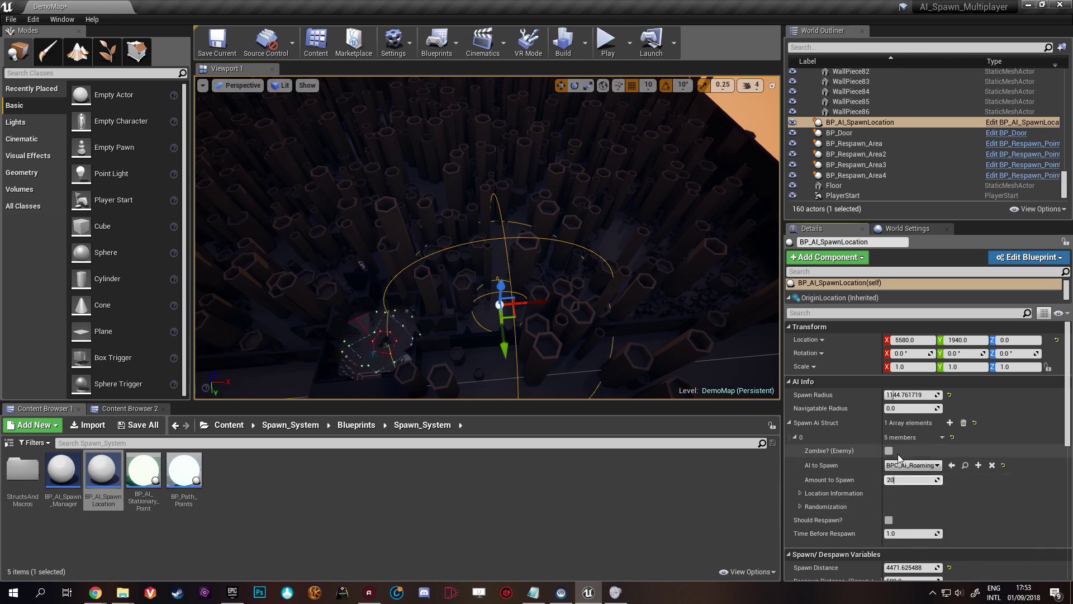
mouse_move(534, 360)
right_down()
mouse_move(534, 338)
mouse_move(534, 349)
right_up()
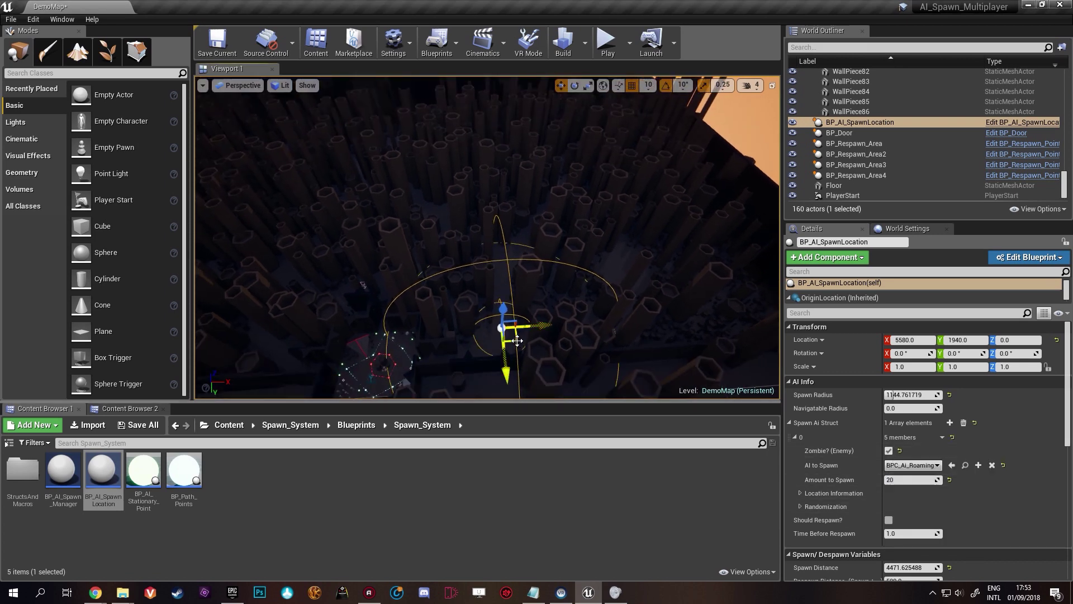
Duplicate the spawn location and place the copy farther along the column field, at about X 11430, Y -140.
alt+drag(517, 340, 639, 274)
key(w)
right_drag(640, 274, 666, 285)
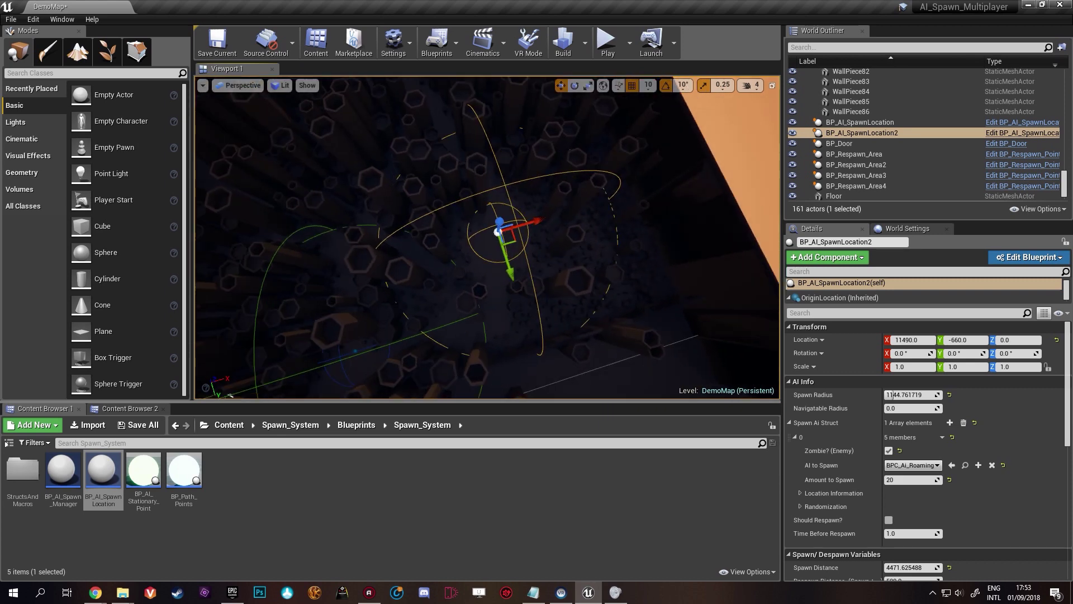
right_drag(420, 248, 371, 239)
key(s)
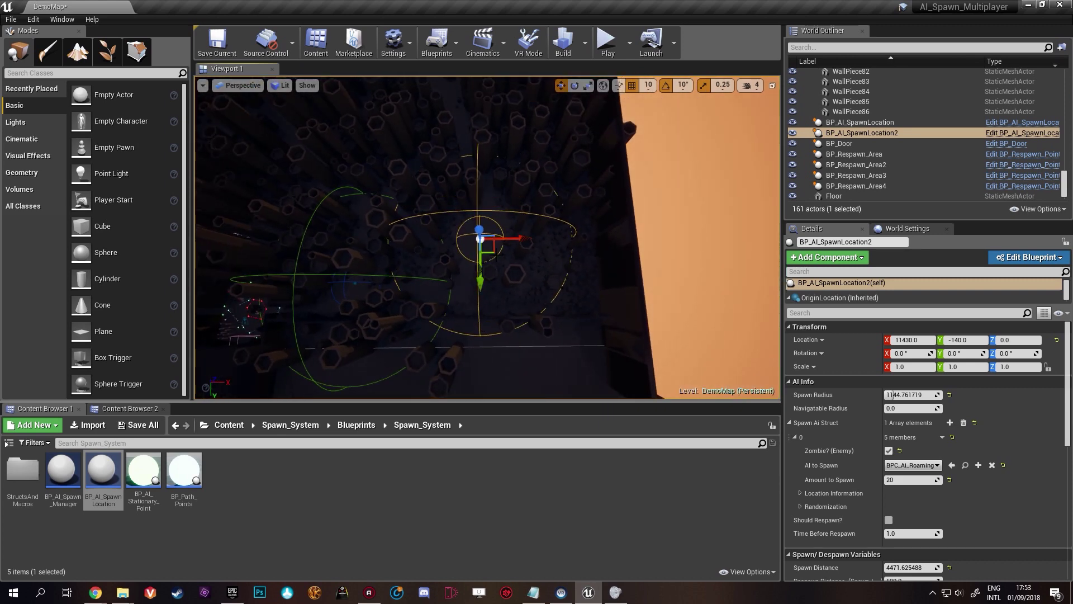
Add four more spawn location copies across the columns, including ones at about X 10600, Y -7610 and X 770, Y -11220.
alt+drag(494, 253, 496, 252)
right_drag(482, 138, 490, 114)
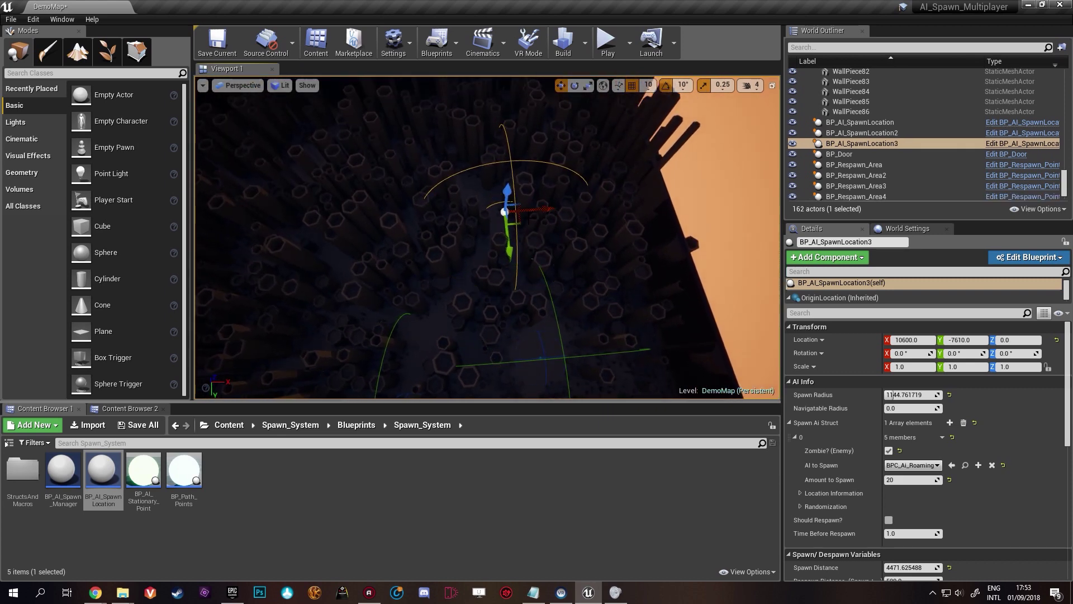
right_drag(498, 212, 498, 197)
alt+drag(500, 313, 356, 242)
right_drag(361, 239, 487, 197)
alt+drag(495, 184, 486, 196)
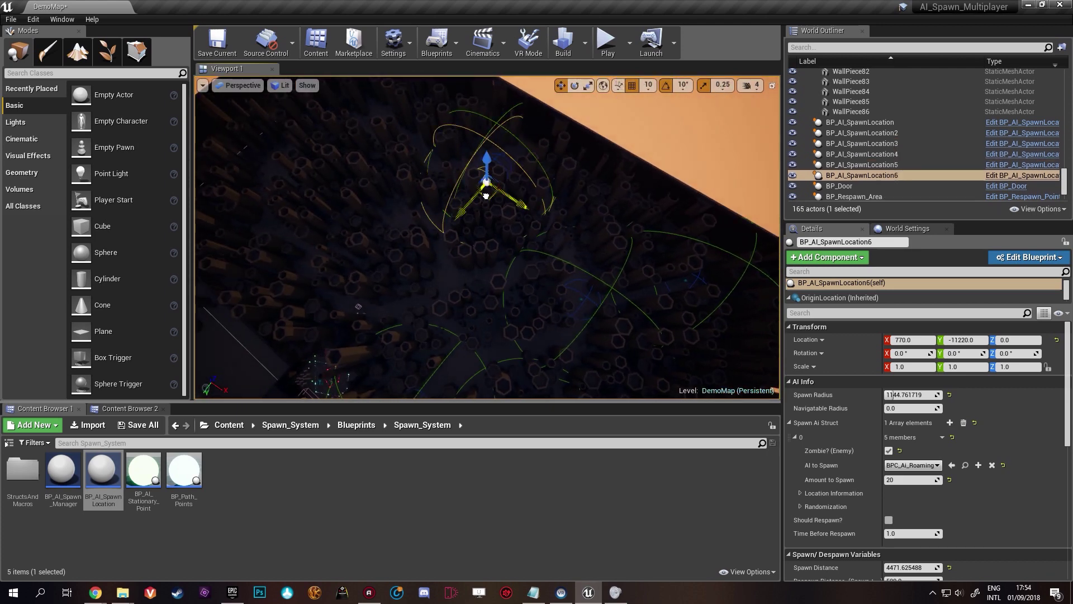
Add six further spawn location copies over the remaining columns, including about X -10990, Y -3390, ending at about X 640, Y -690.
alt+drag(461, 285, 276, 181)
right_drag(276, 181, 349, 199)
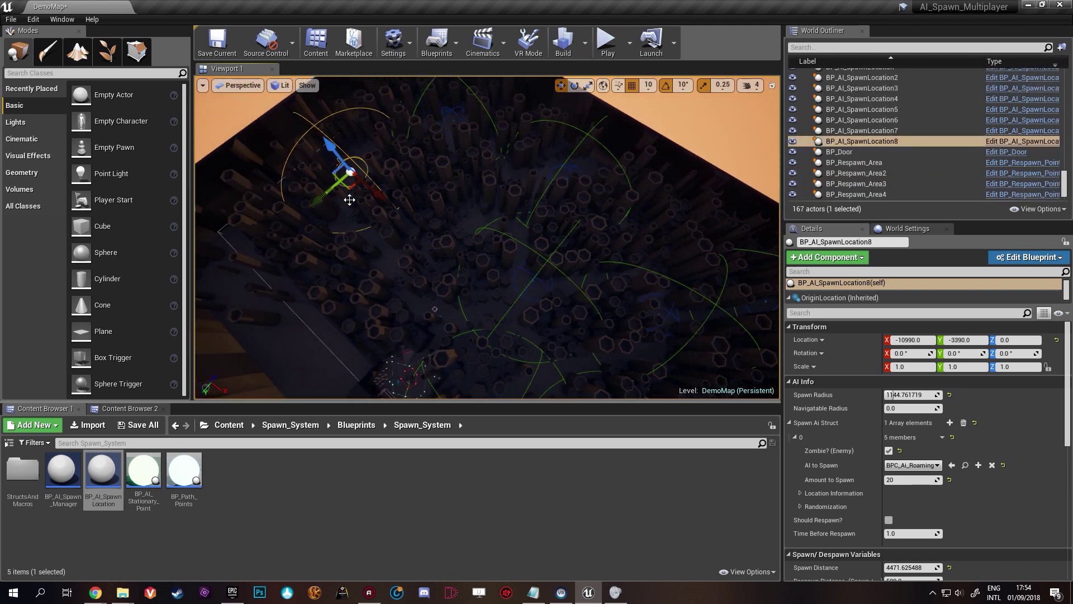
alt+drag(347, 185, 465, 227)
right_drag(466, 226, 470, 228)
alt+drag(471, 227, 329, 227)
right_drag(332, 236, 363, 246)
alt+drag(371, 241, 536, 294)
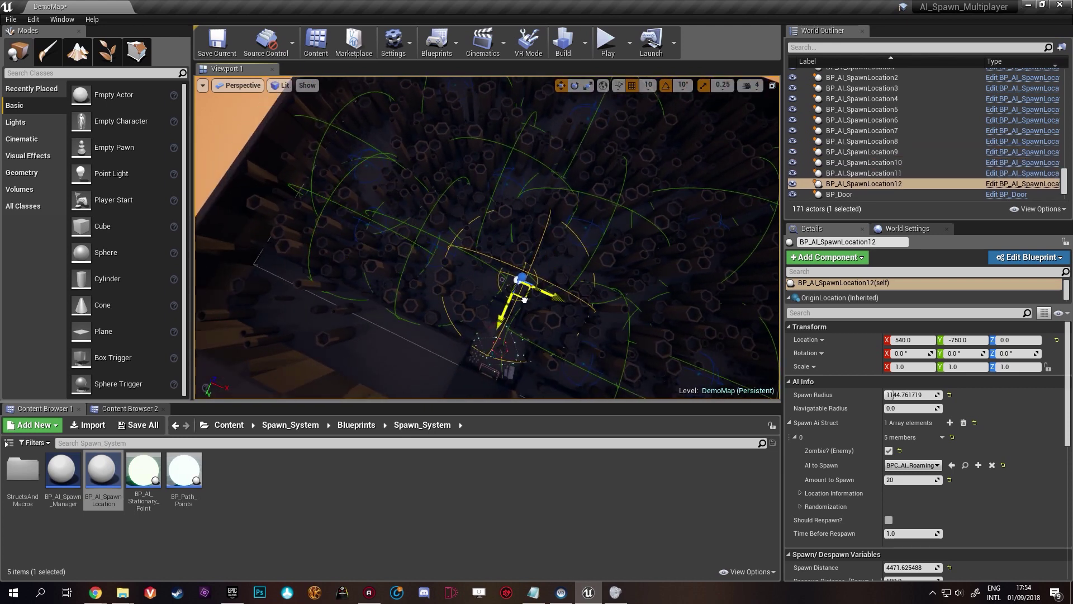
right_drag(531, 316, 541, 314)
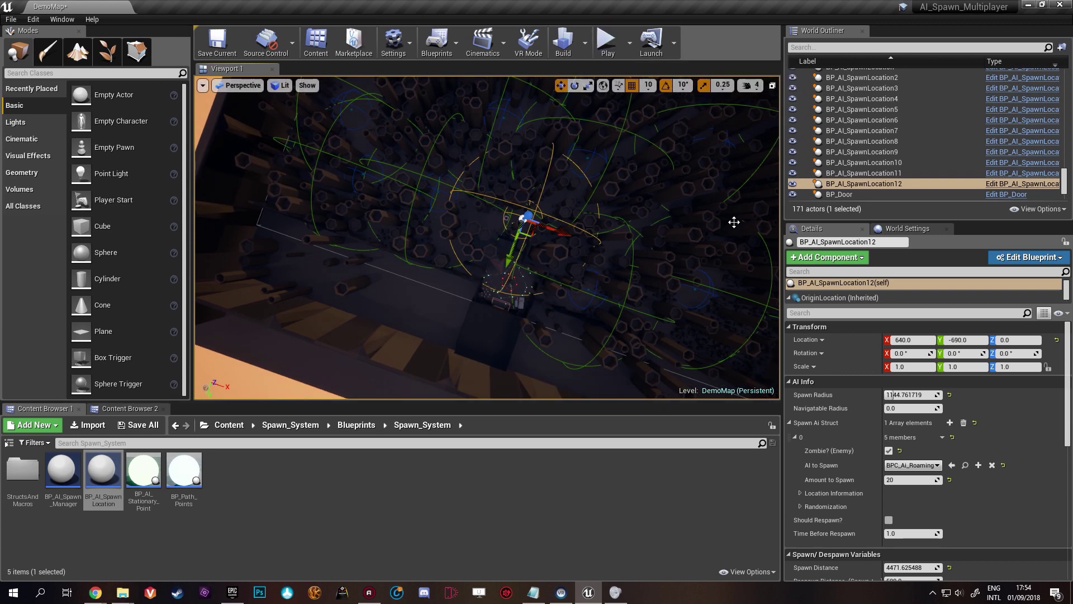
Select all twelve BP_AI_SpawnLocation actors and set their Spawn Distance to 50000.
scroll(914, 181, up, 3)
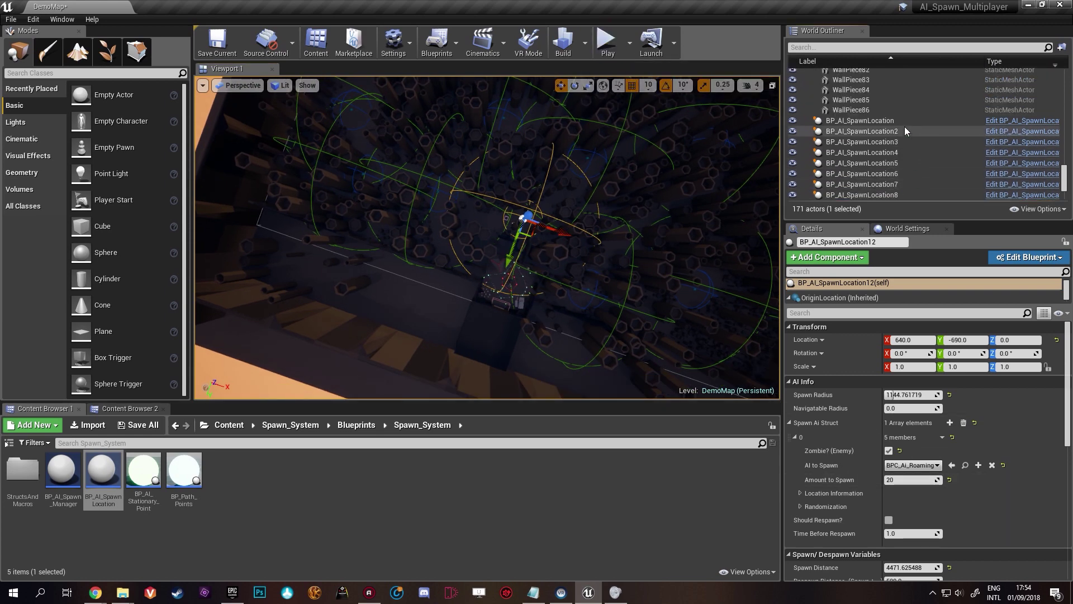
shift+click(904, 124)
click(902, 124)
scroll(904, 151, down, 2)
shift+click(908, 184)
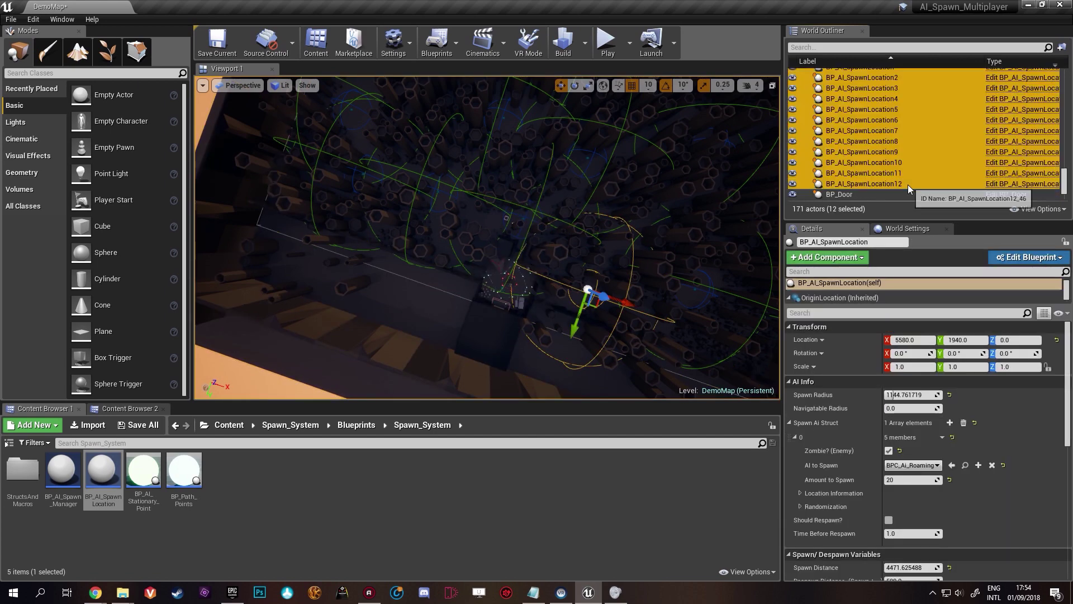
click(917, 510)
text(5000)
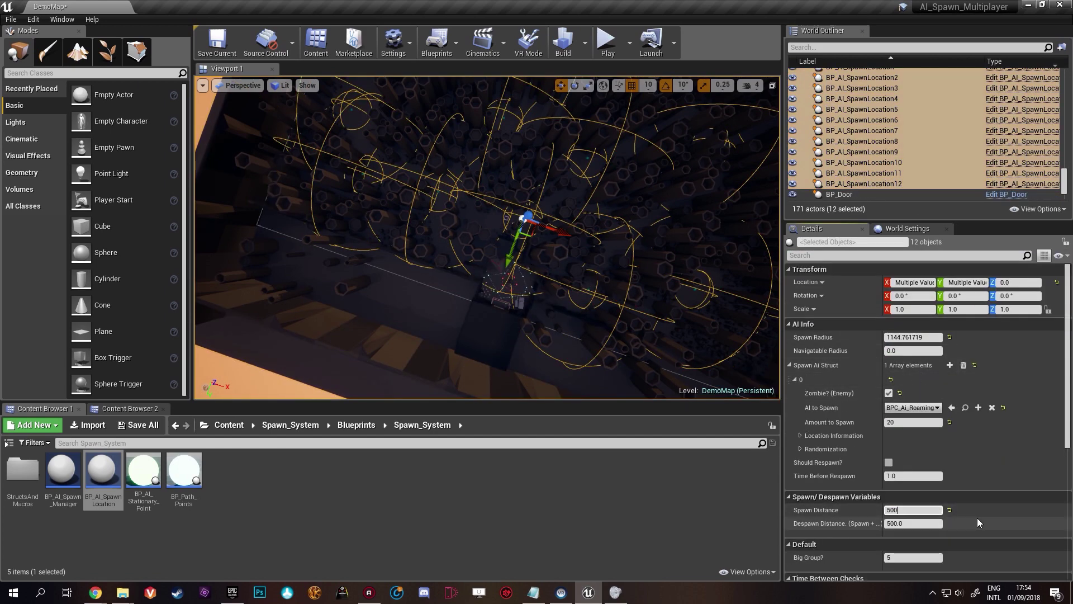
key(Return)
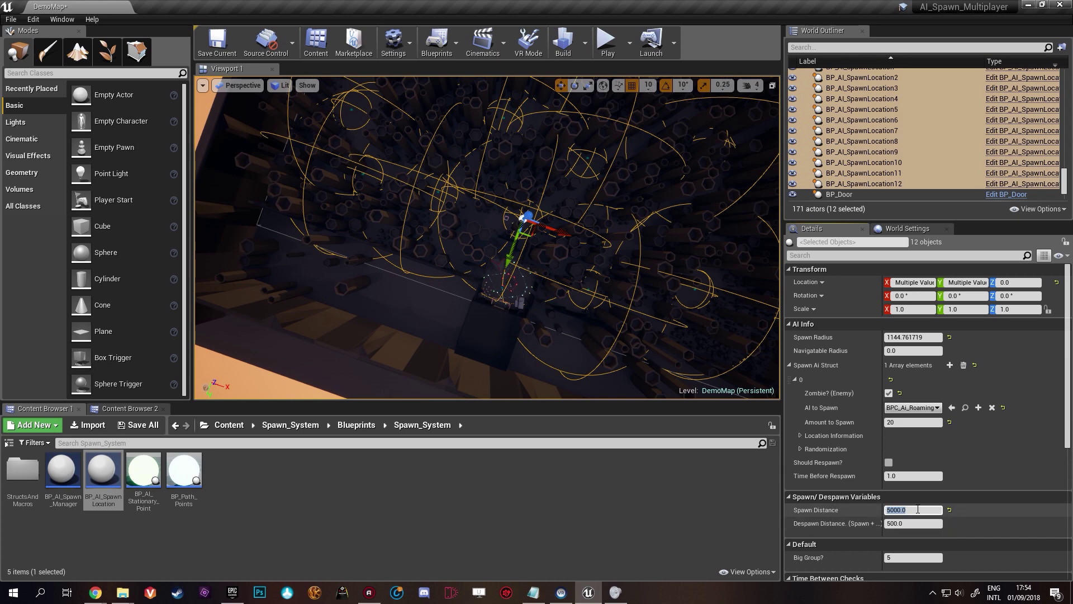
text(50000)
key(Return)
Play the level full screen and walk through the Town door to examine performance with the AI spawned.
right_drag(520, 223, 557, 70)
click(607, 41)
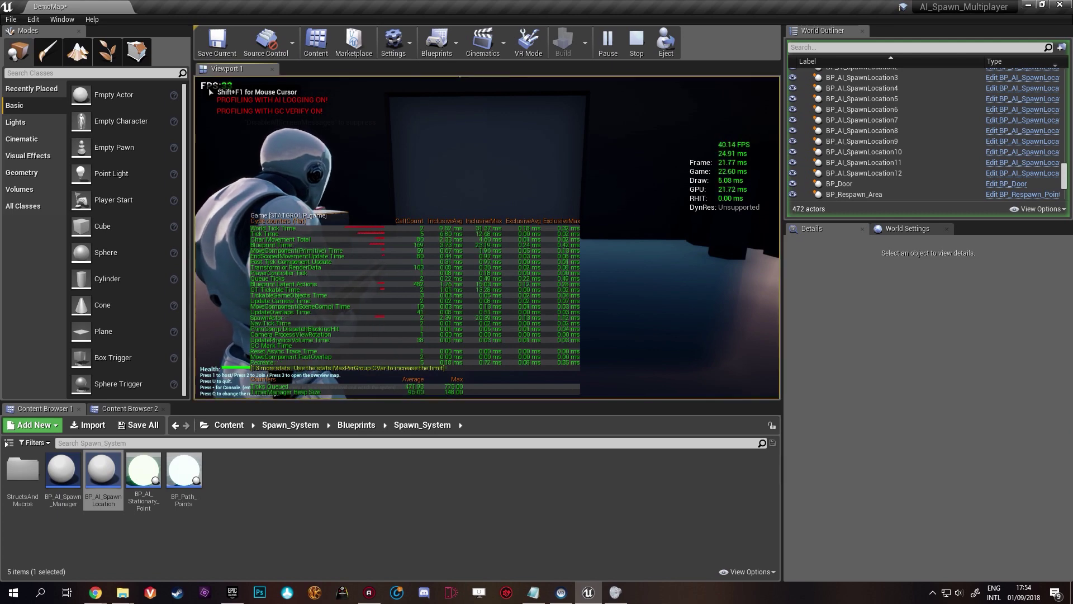
key(F11)
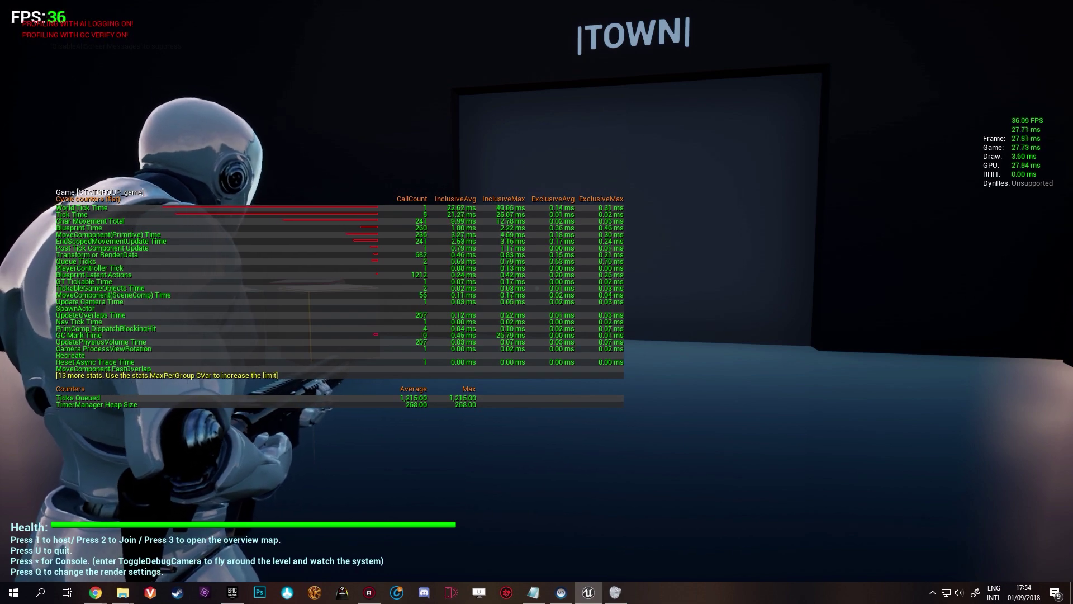
key(w)
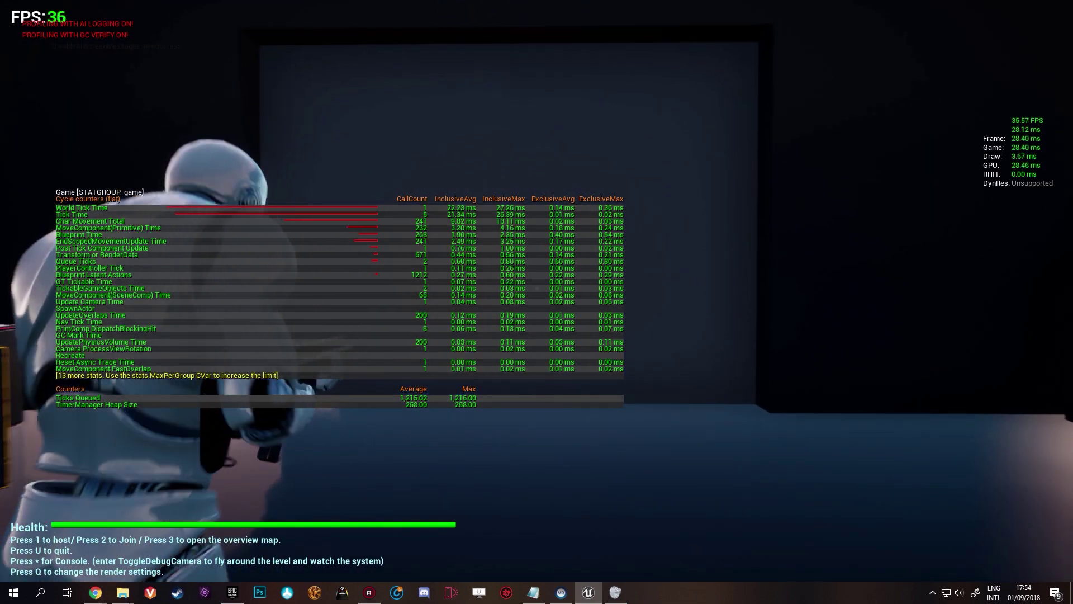
key(w)
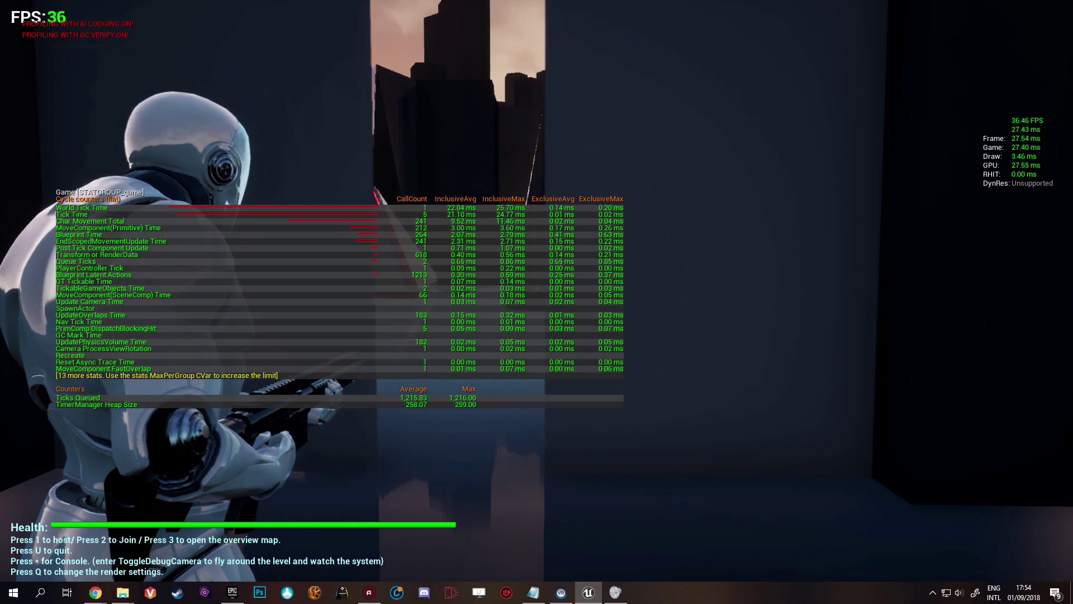
key(w)
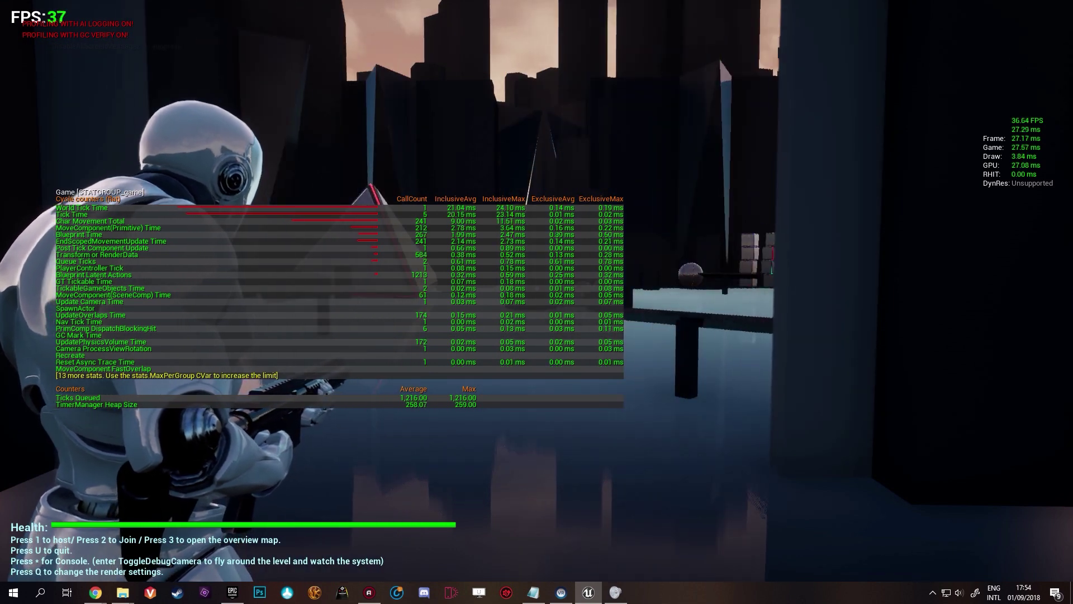
key(w)
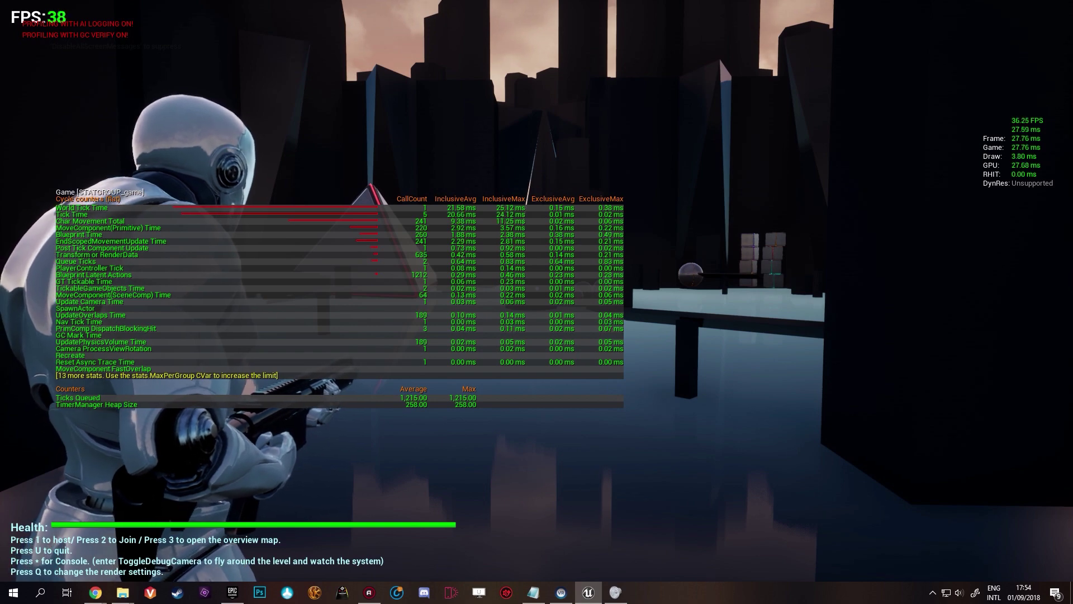
Walk through the town area to the group of roaming AI and examine the frame rate and game stats.
key(w)
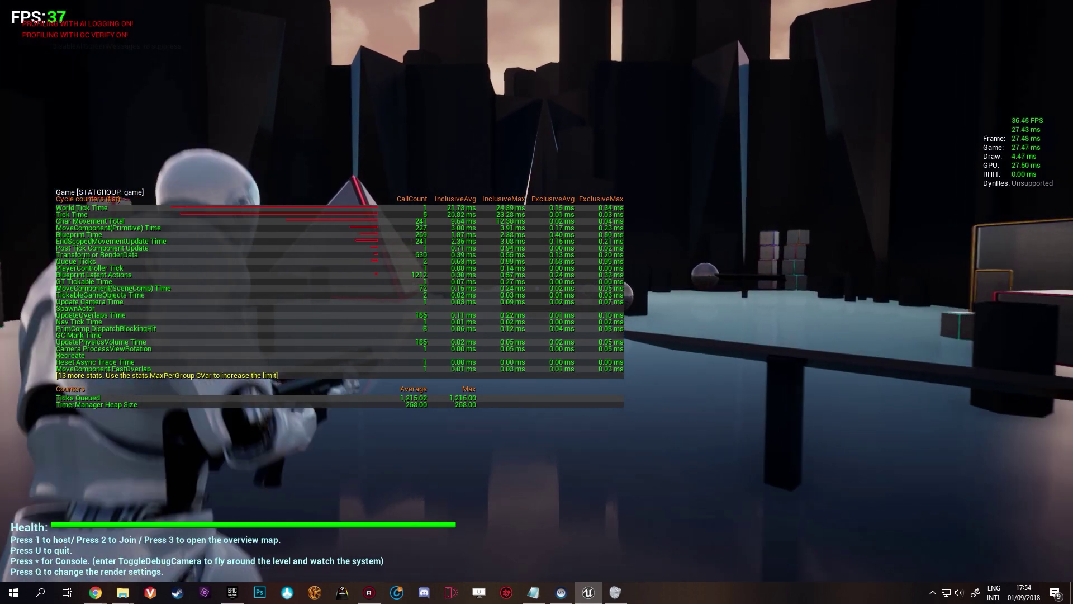
key(w)
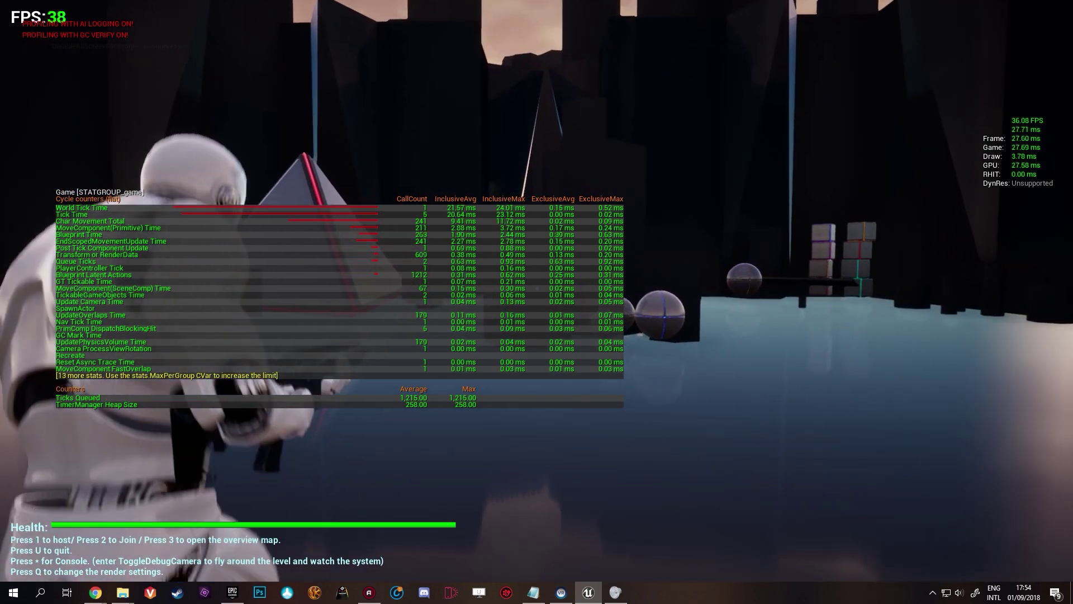
key(w)
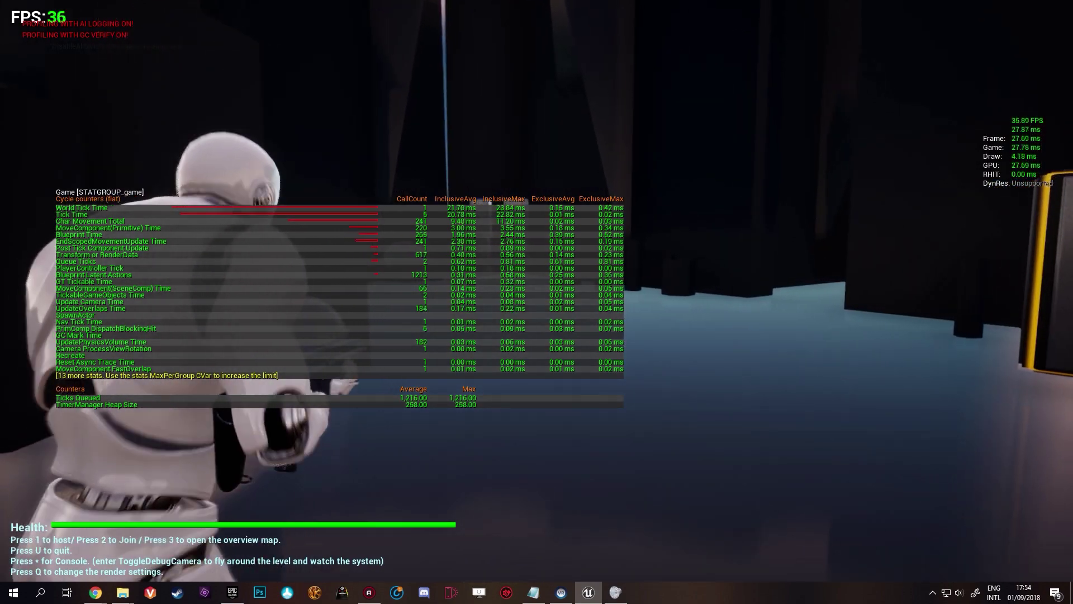
key(w)
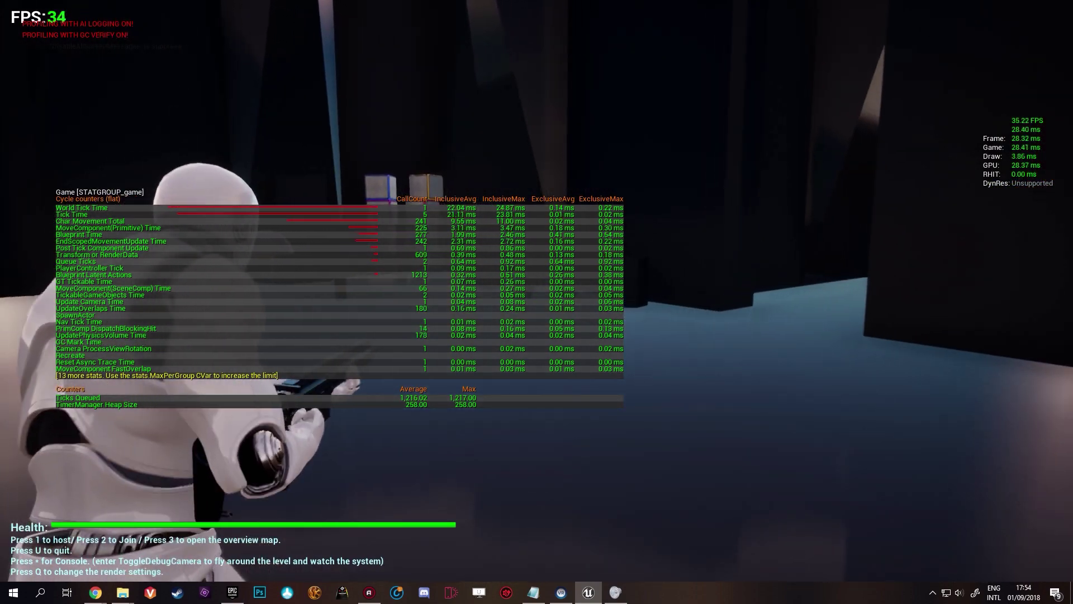
key(w)
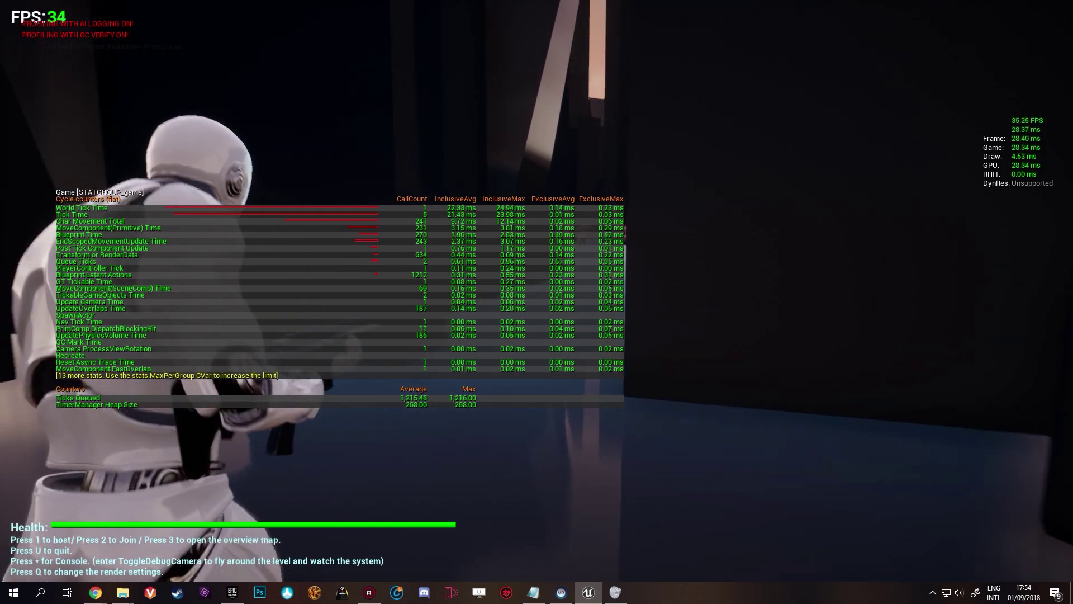
key(w)
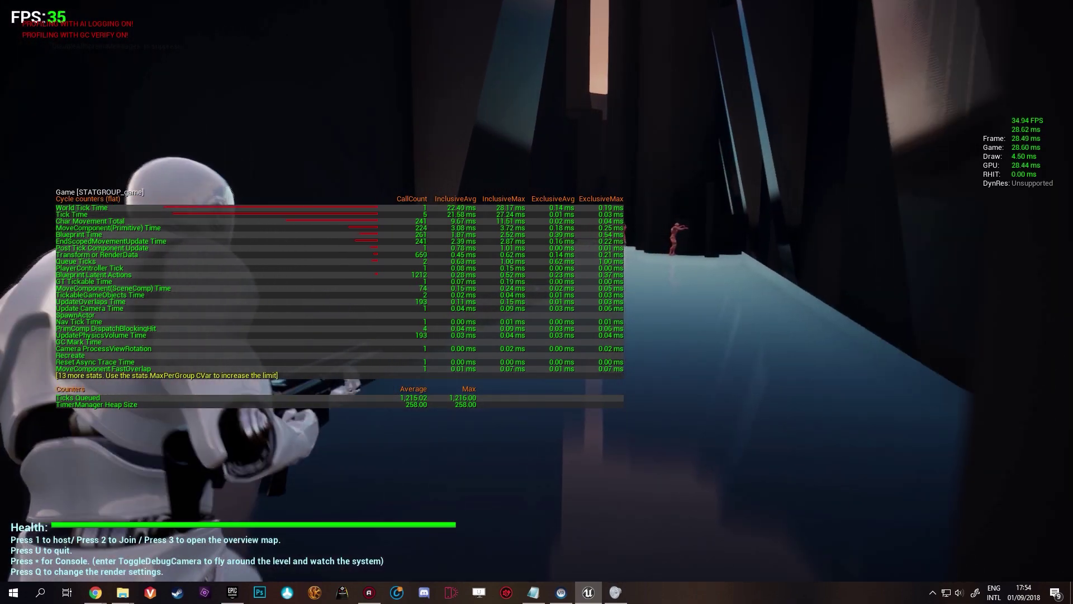
key(d)
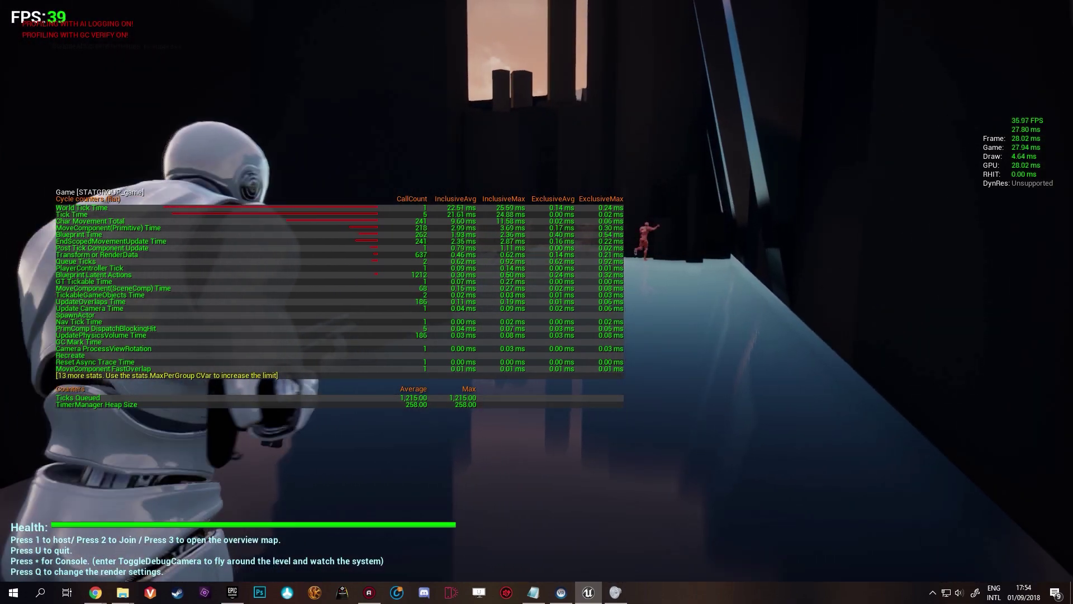
key(w)
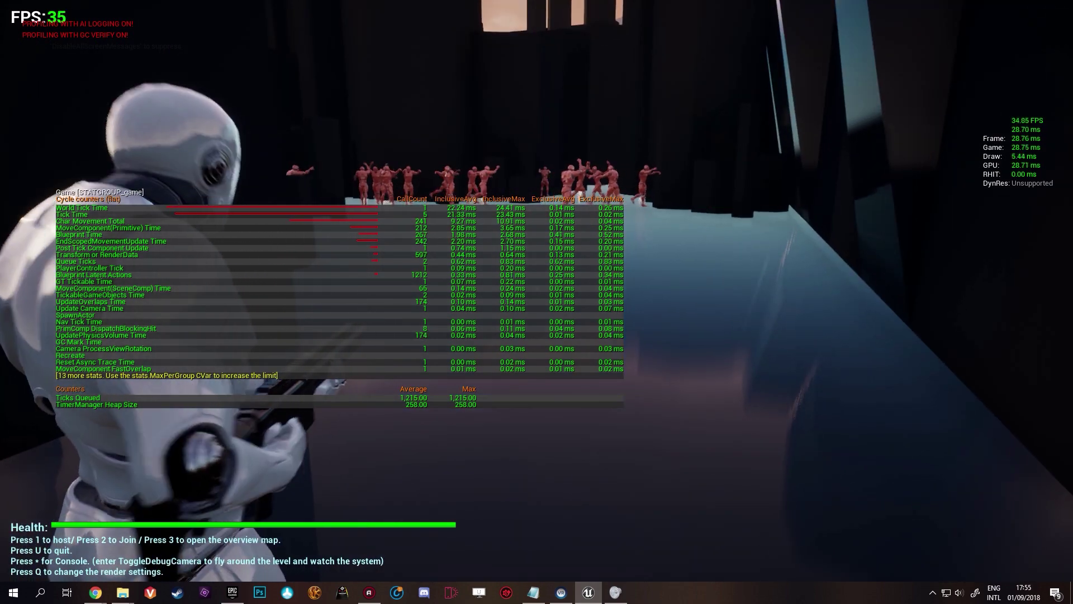
Run the ToggleDebugCamera console command to detach the view from the character.
key(asterisk)
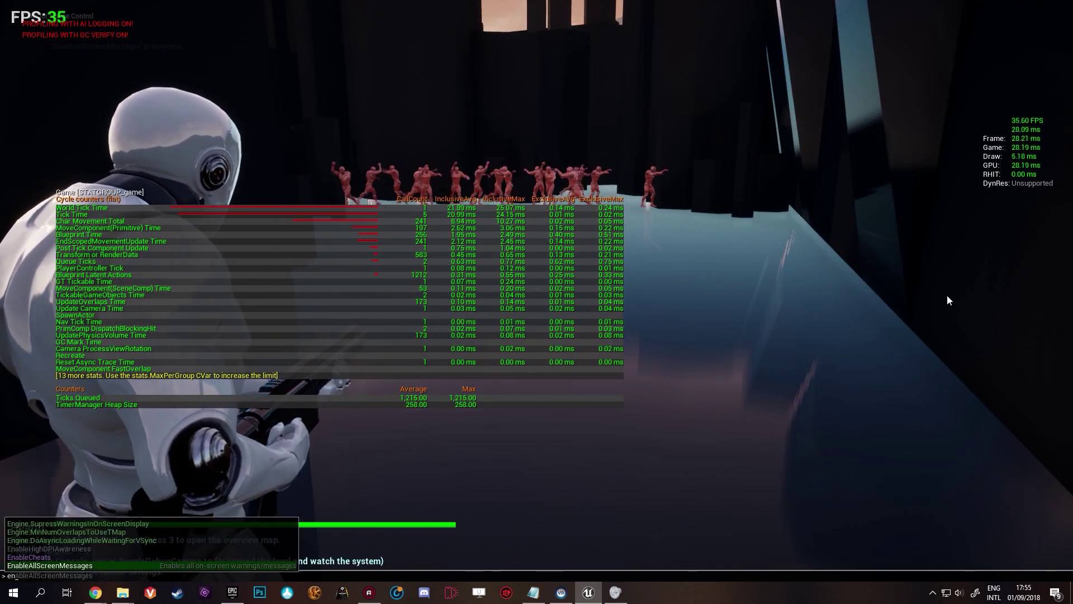
text(toggle d)
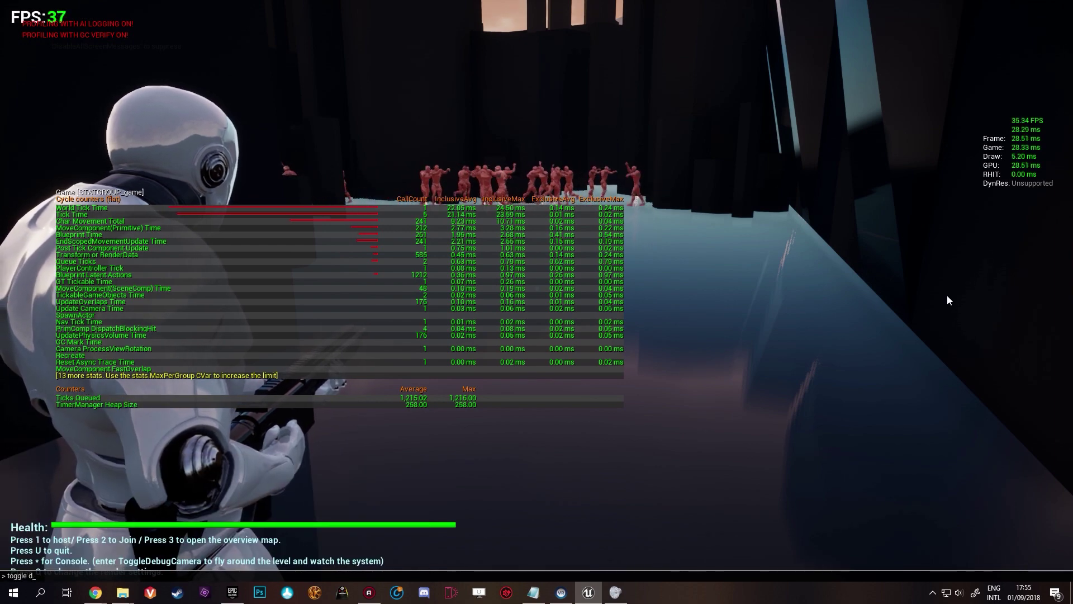
key(BackSpace)
key(BackSpace)
text(d)
key(Return)
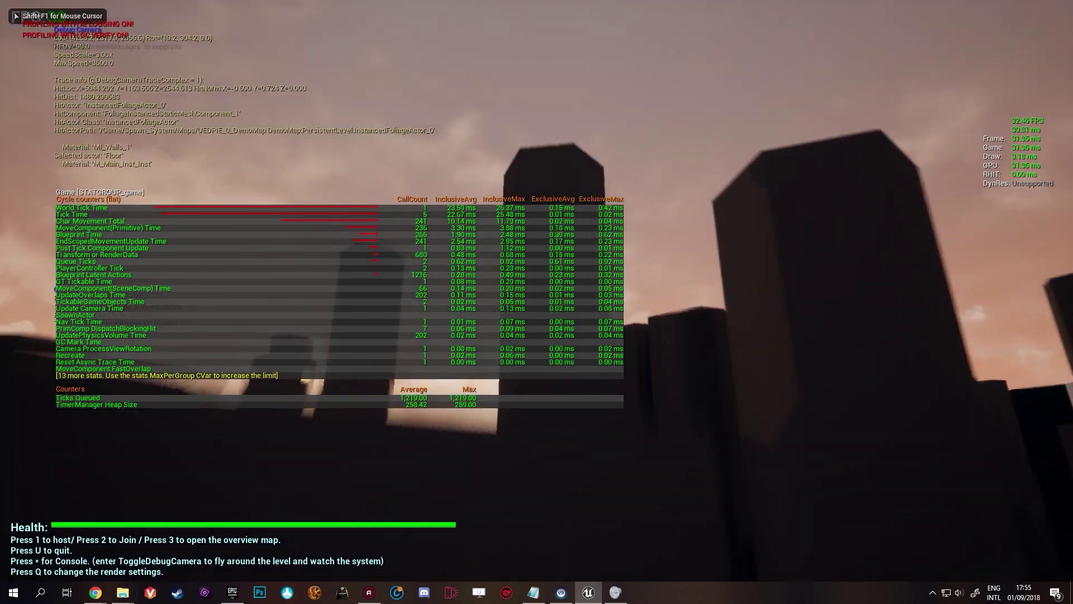
Fly the debug camera over the whole level and back to the character to examine the spawned AI groups, and end the play session.
scroll(537, 302, up, 6)
key(s)
scroll(537, 302, up, 2)
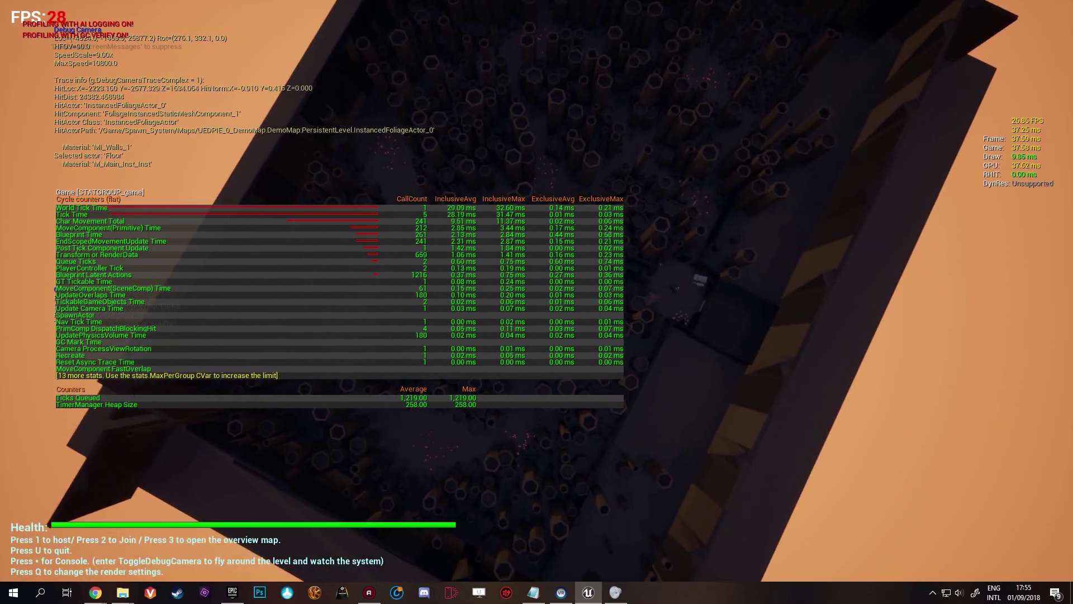
key(w)
key(d)
key(w)
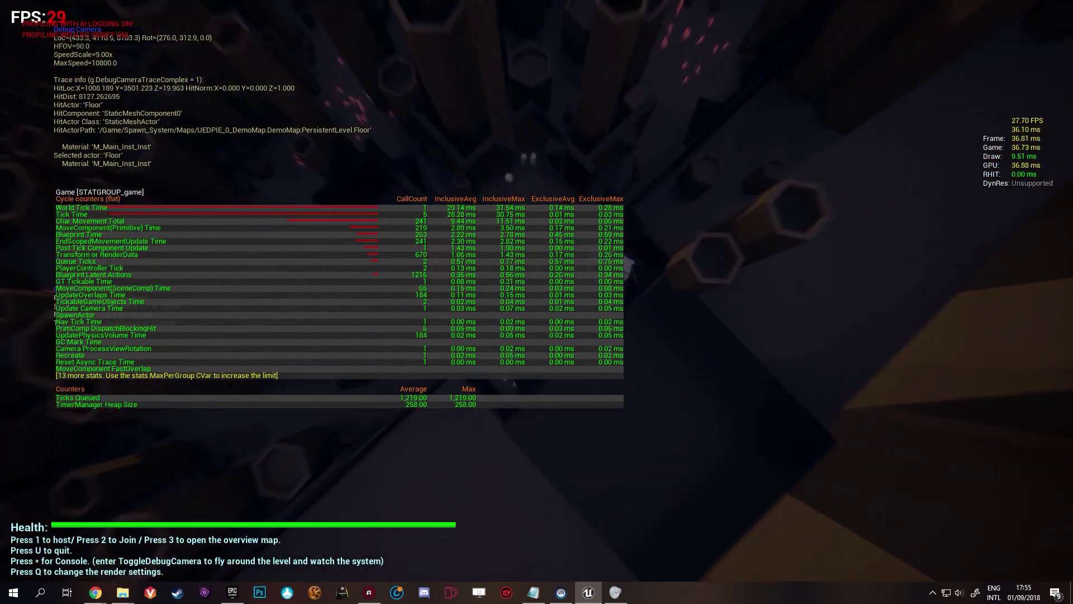
key(w)
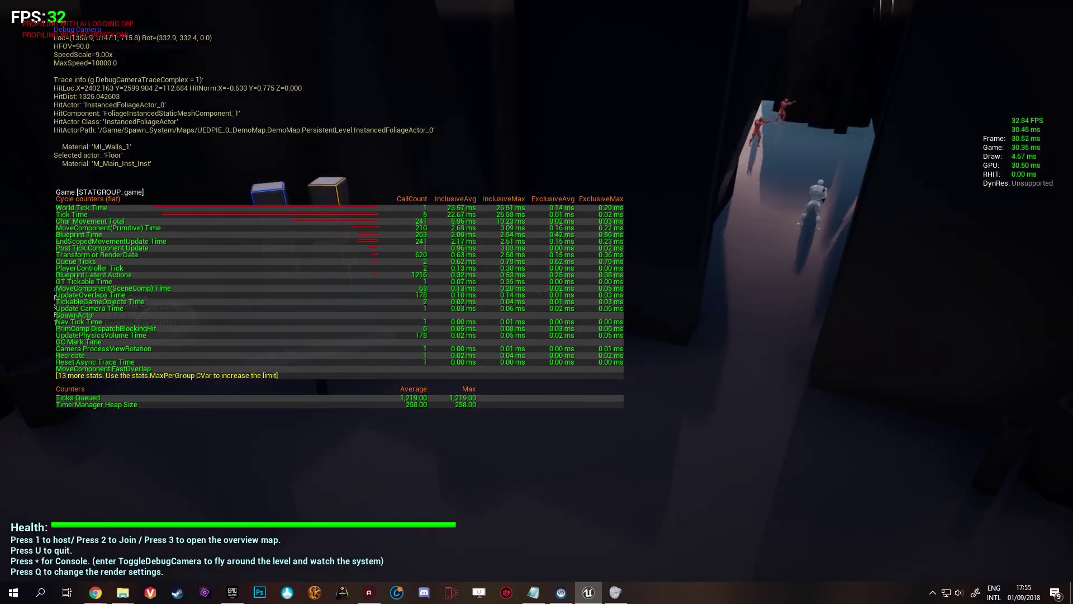
key(Escape)
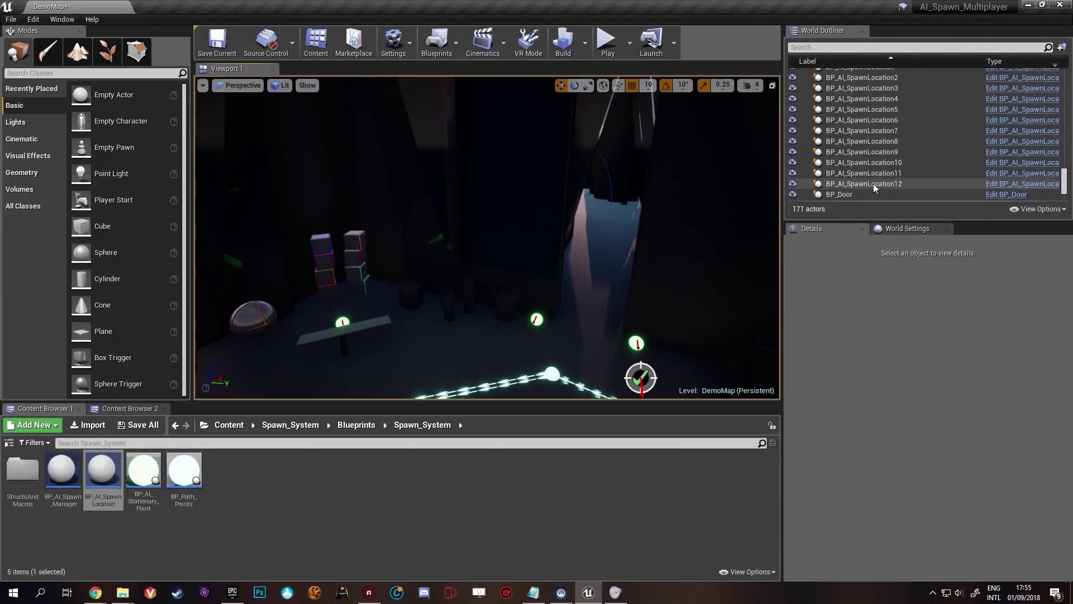
Select all twelve BP_AI_SpawnLocation actors and set their Spawn Distance to 3400.
click(874, 184)
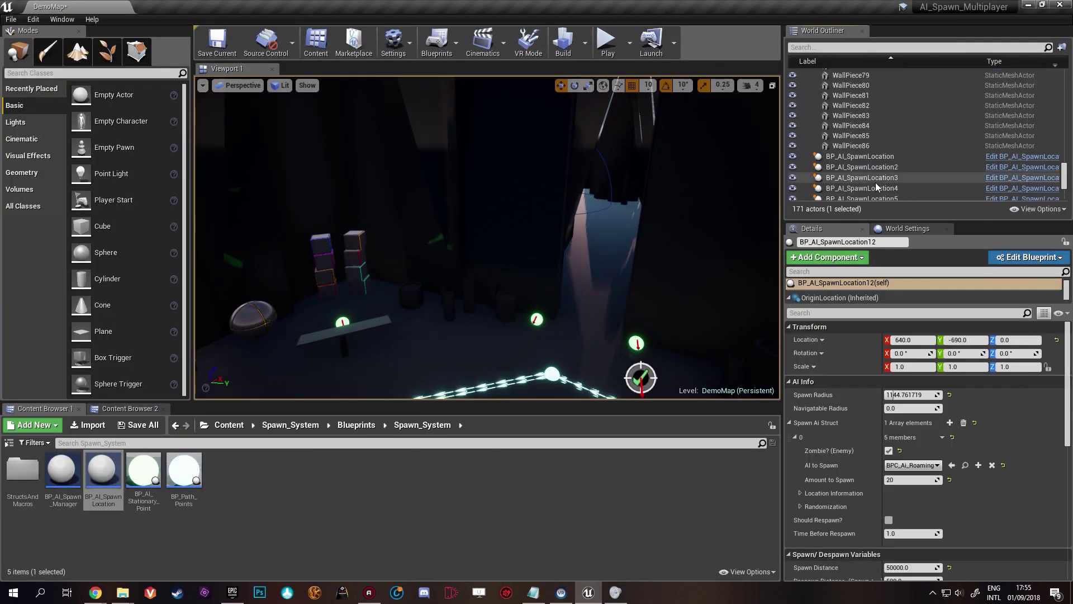
shift+click(887, 160)
scroll(942, 441, down, 1)
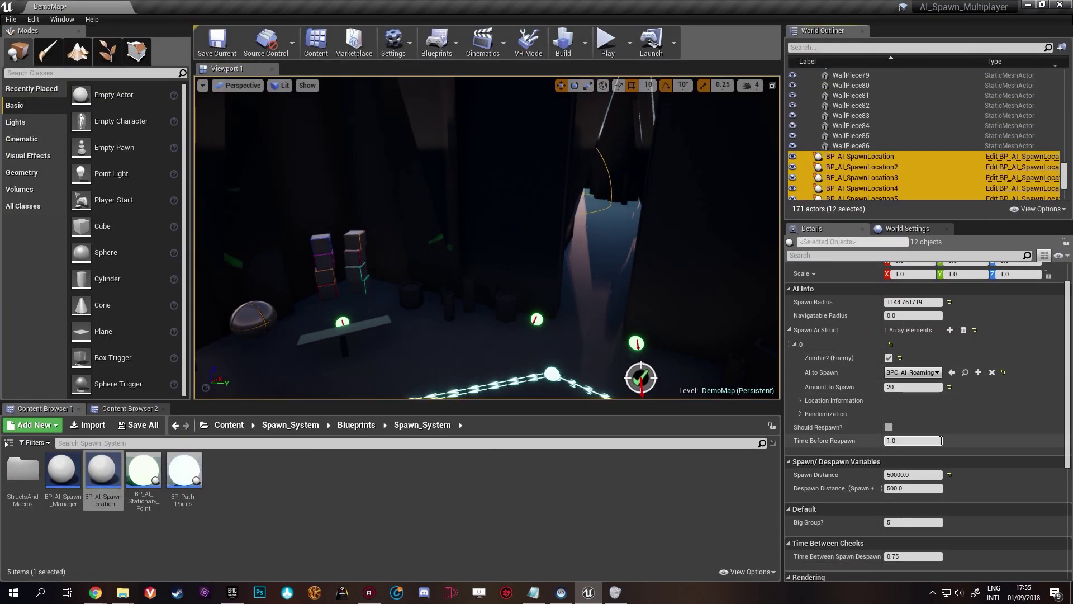
click(926, 475)
text(3)
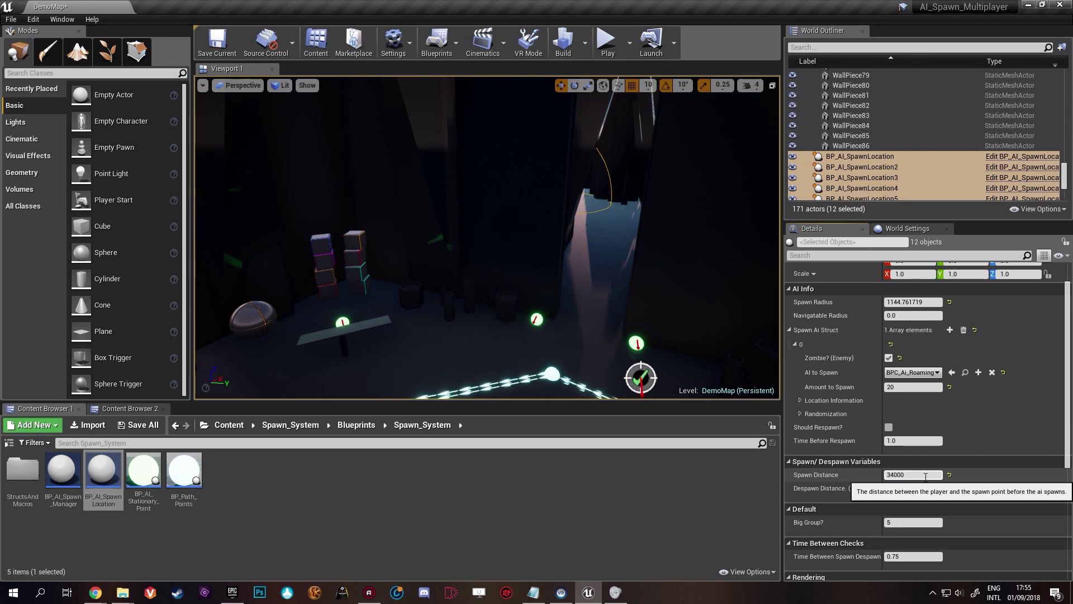
text(400.0)
key(BackSpace)
key(Return)
Play the level full screen again and walk through the Town door towards the nearest spawn location to examine performance with the shorter spawn distance.
right_drag(615, 251, 593, 274)
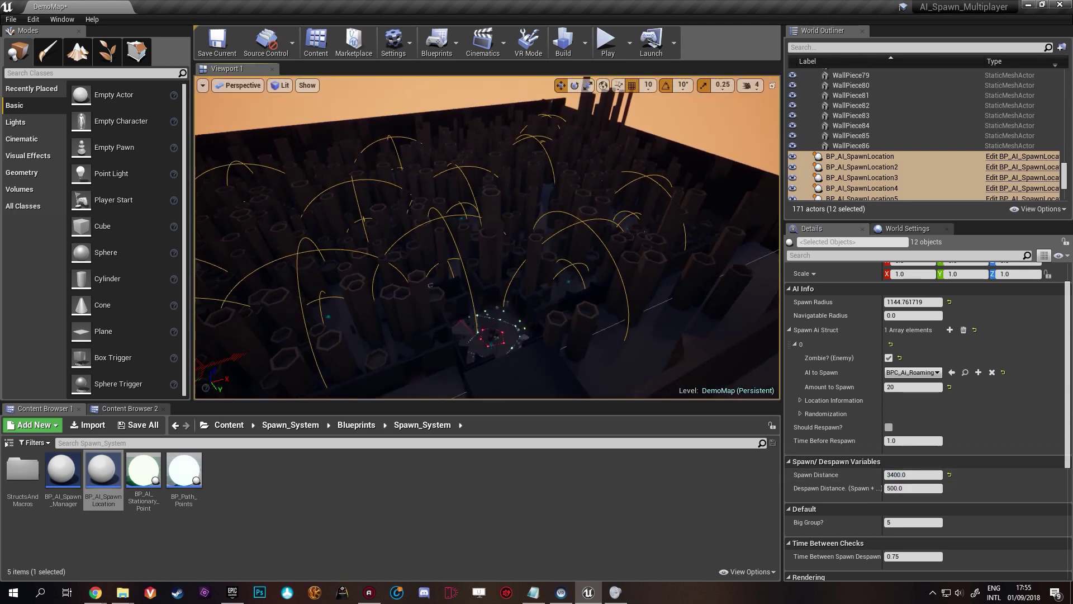
right_drag(503, 248, 508, 248)
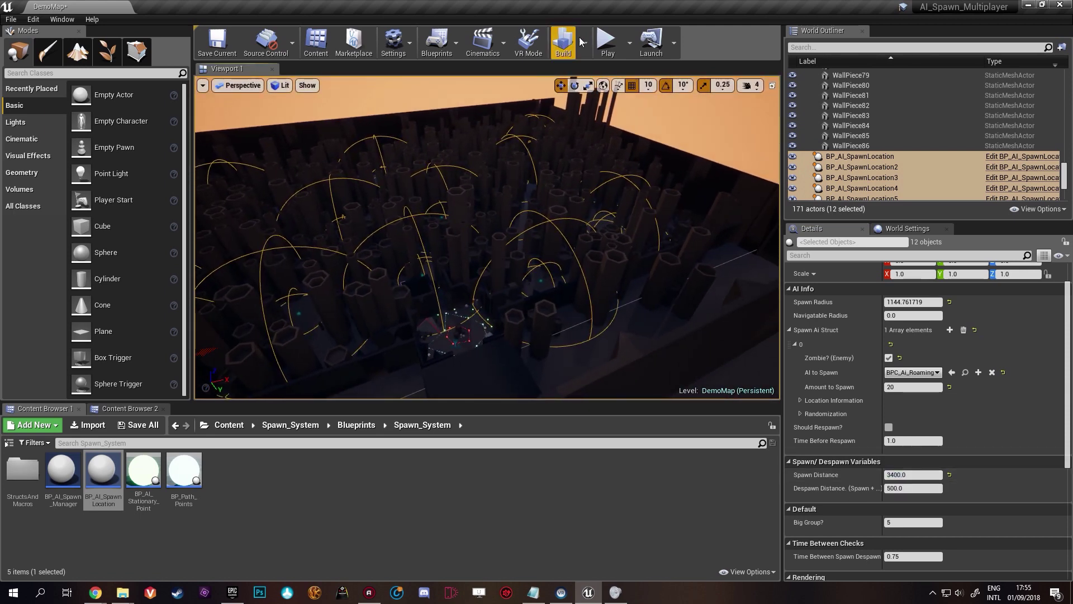
click(607, 40)
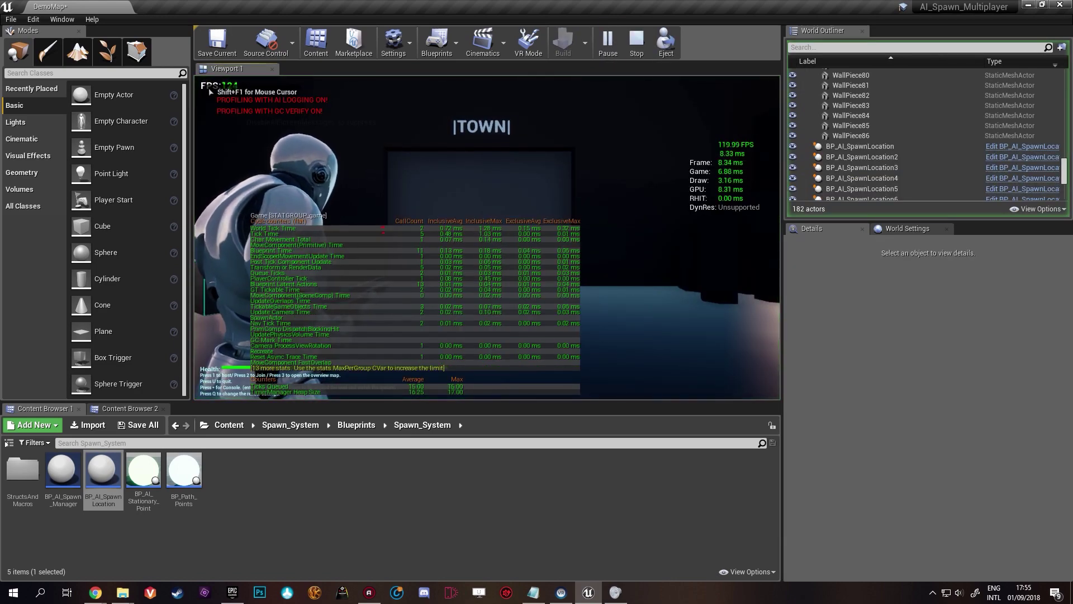
key(F11)
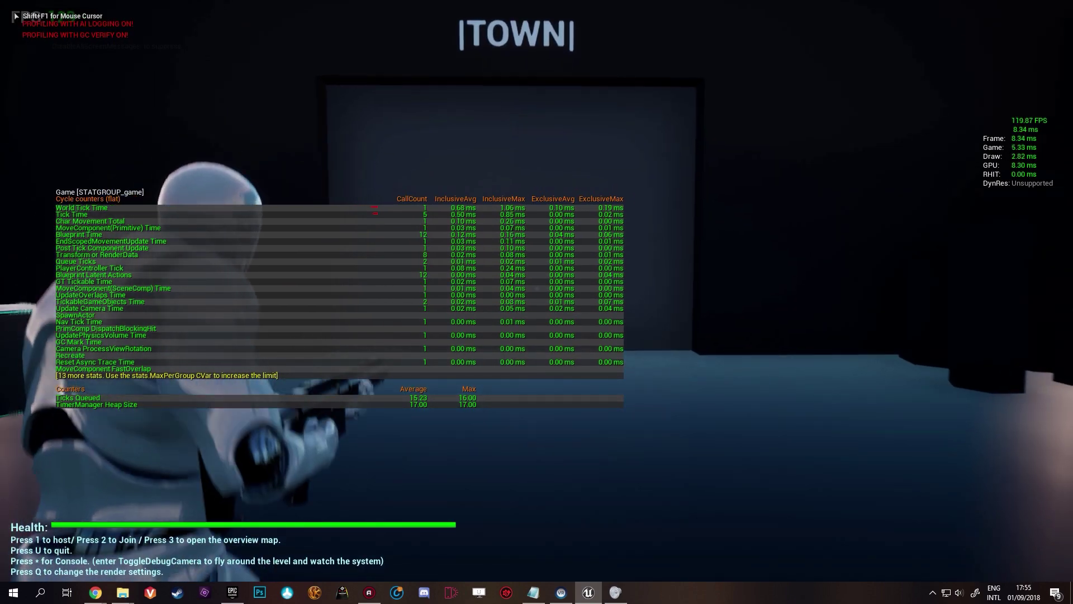
key(w)
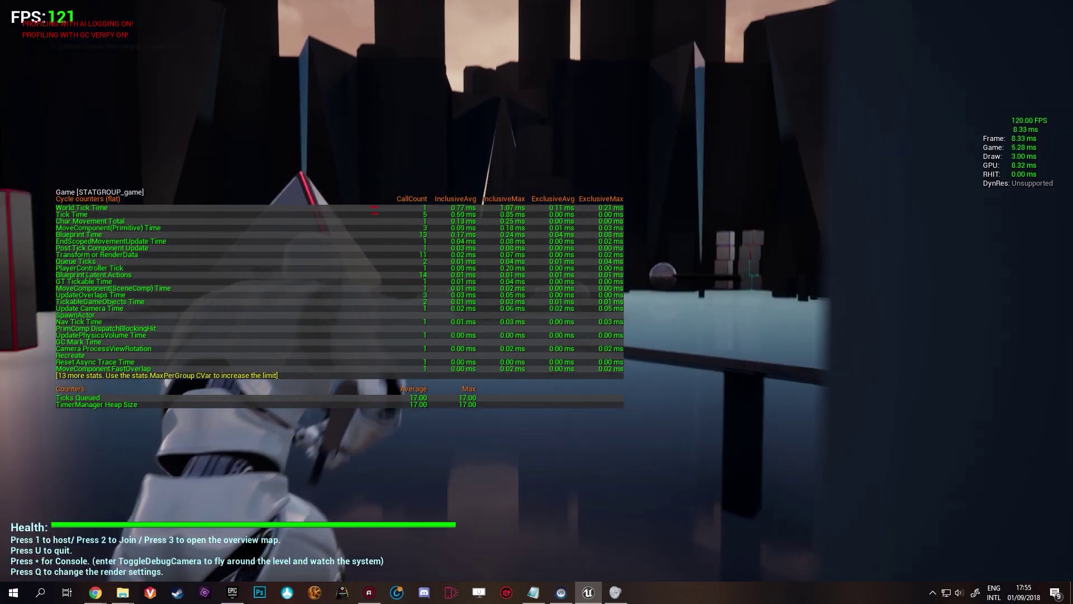
key(w)
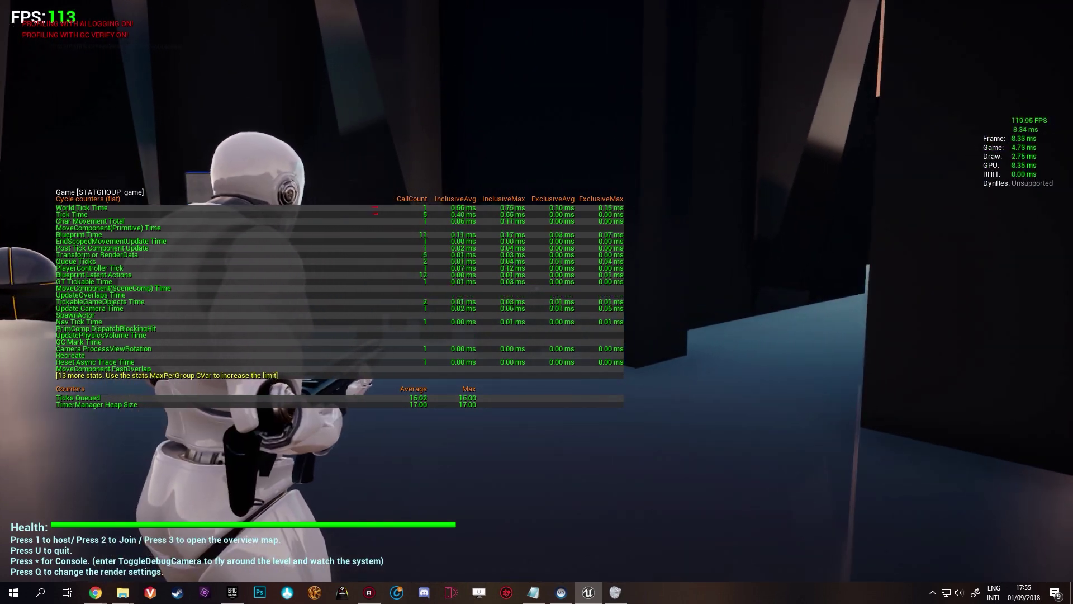
key(w)
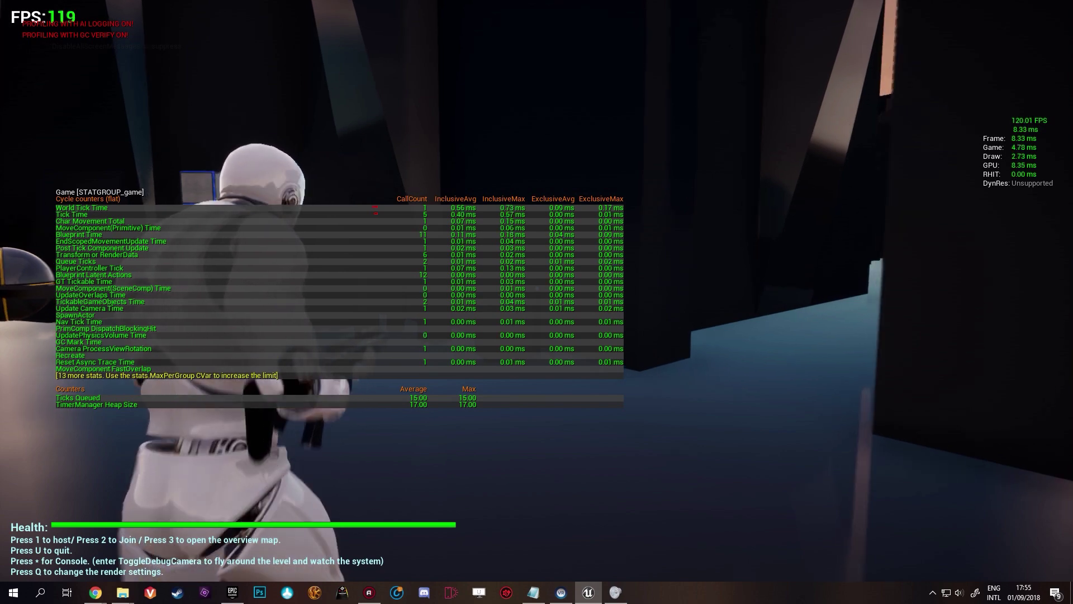
key(w)
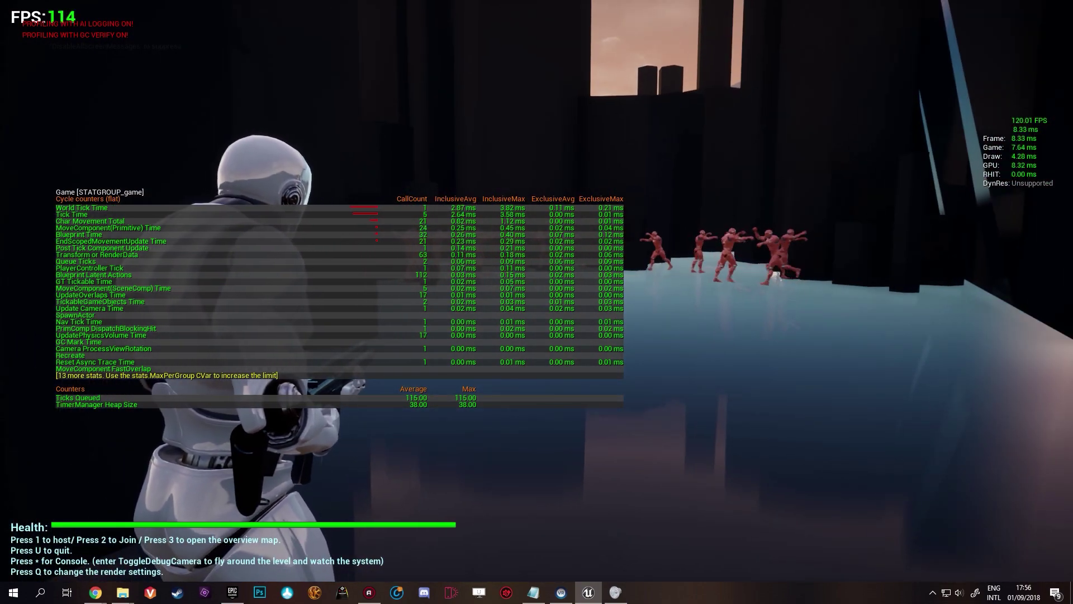
Switch to the free-flying camera with the ToggleDebugCamera console command near the spawned AI.
key(asterisk)
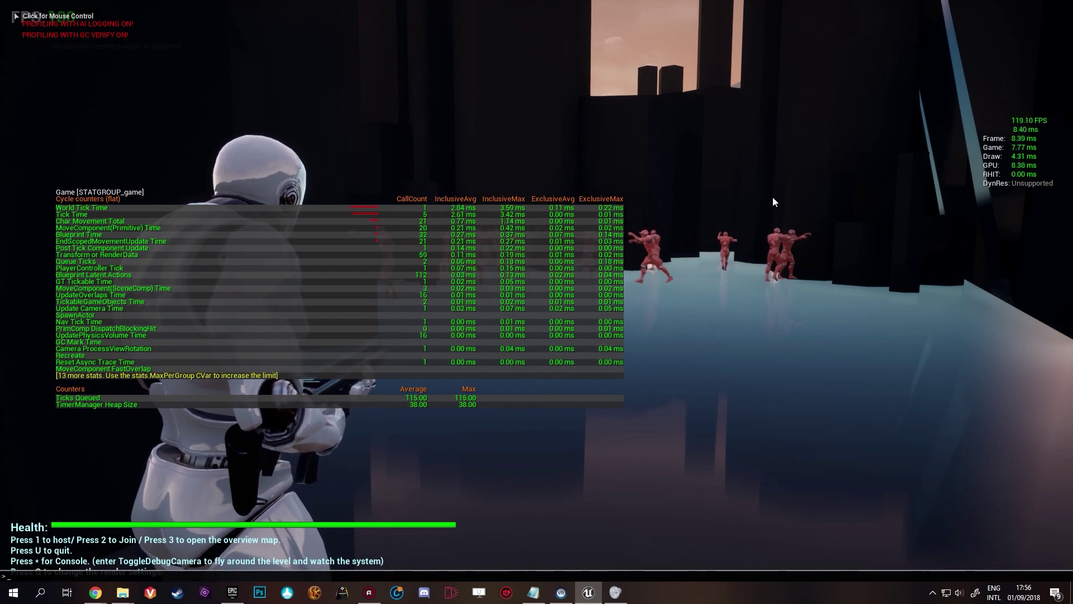
text(tpgglede)
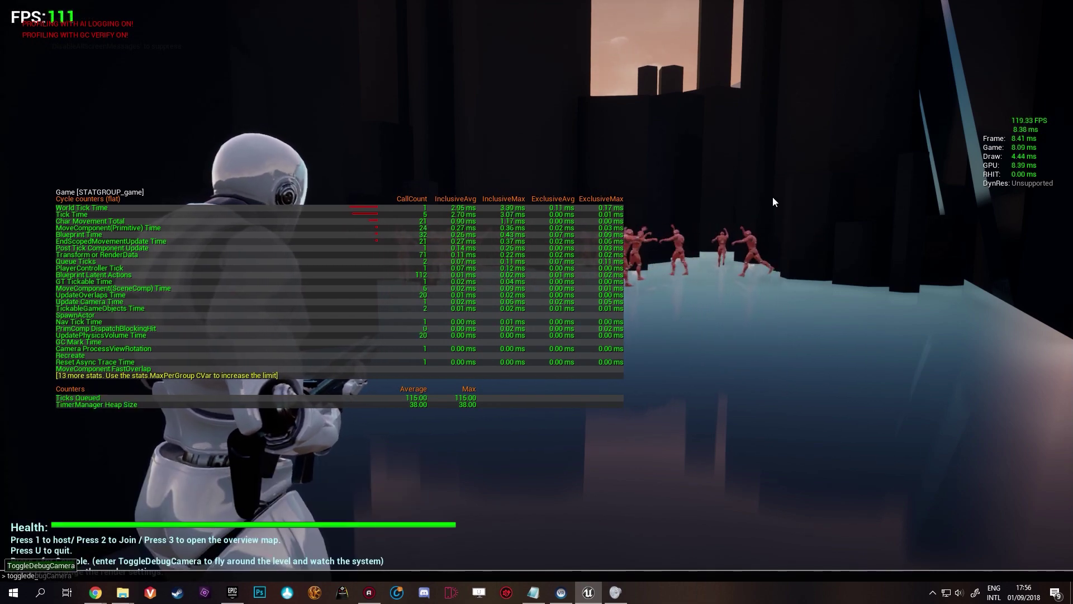
key(Tab)
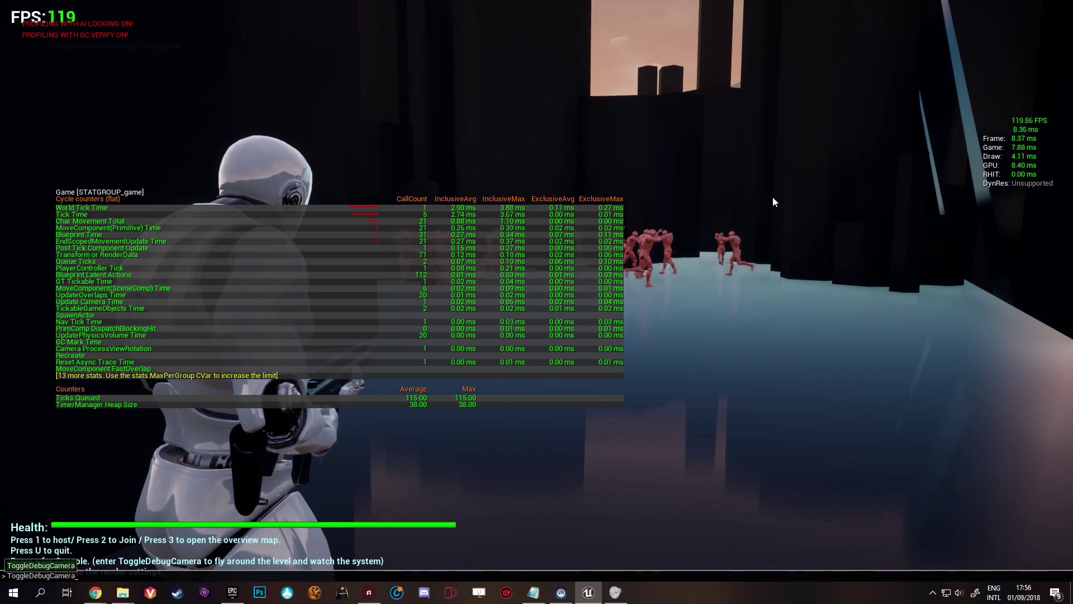
key(Return)
Fly over the level with the debug camera to examine which spawn locations hold AI and how the performance stats behave.
scroll(537, 302, up, 6)
key(s)
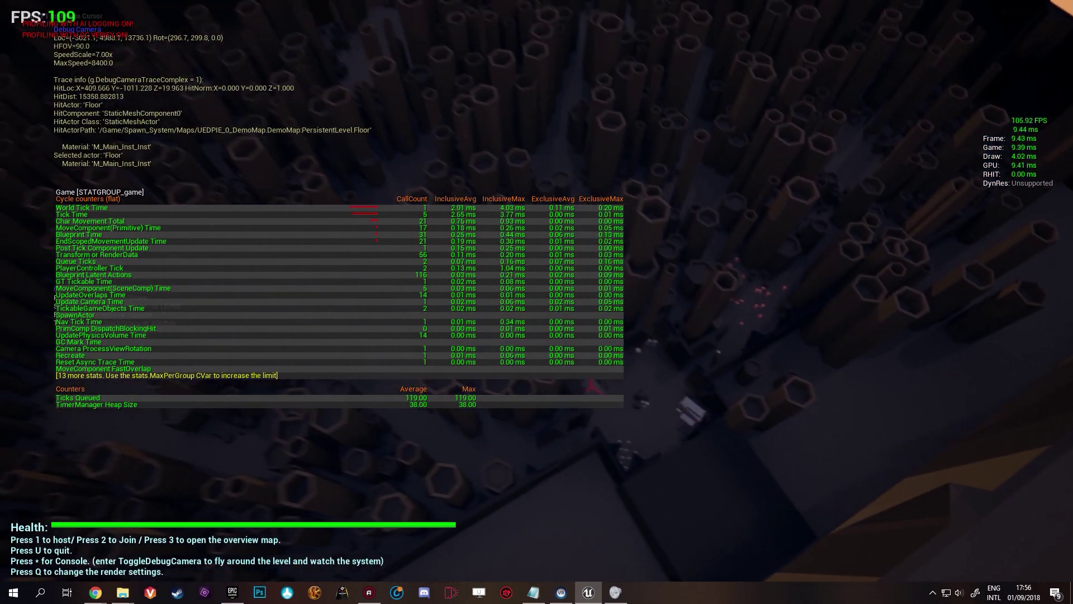
key(a)
key(w)
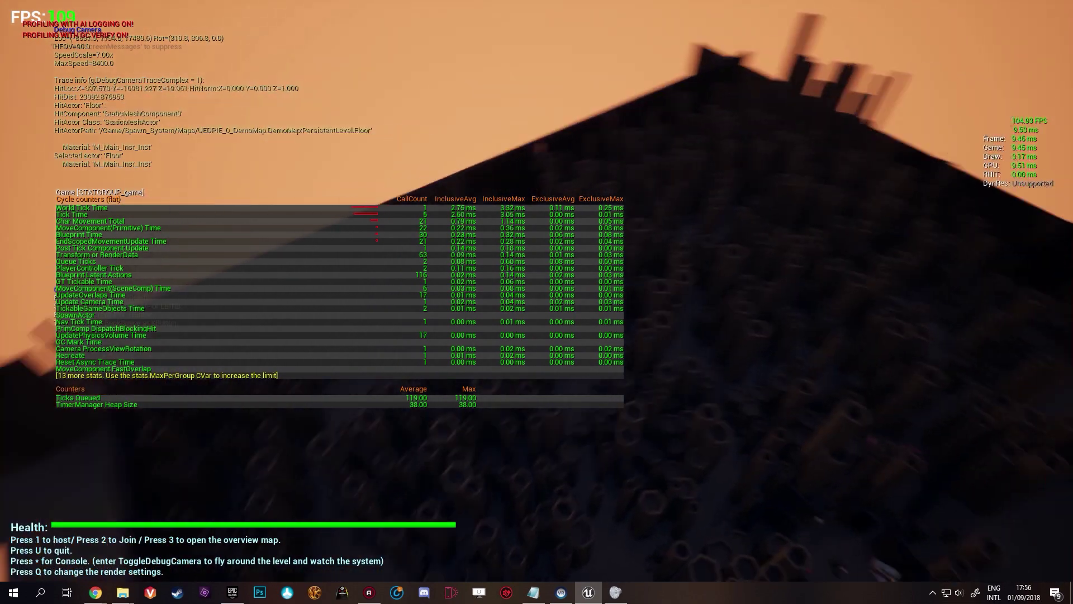
scroll(537, 302, up, 5)
key(d)
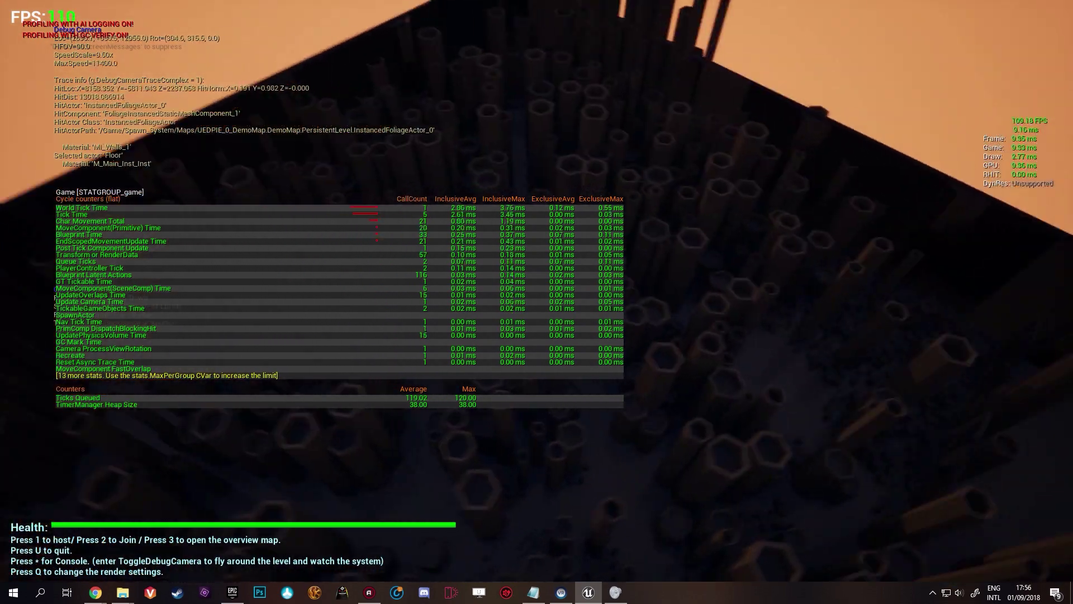
key(w)
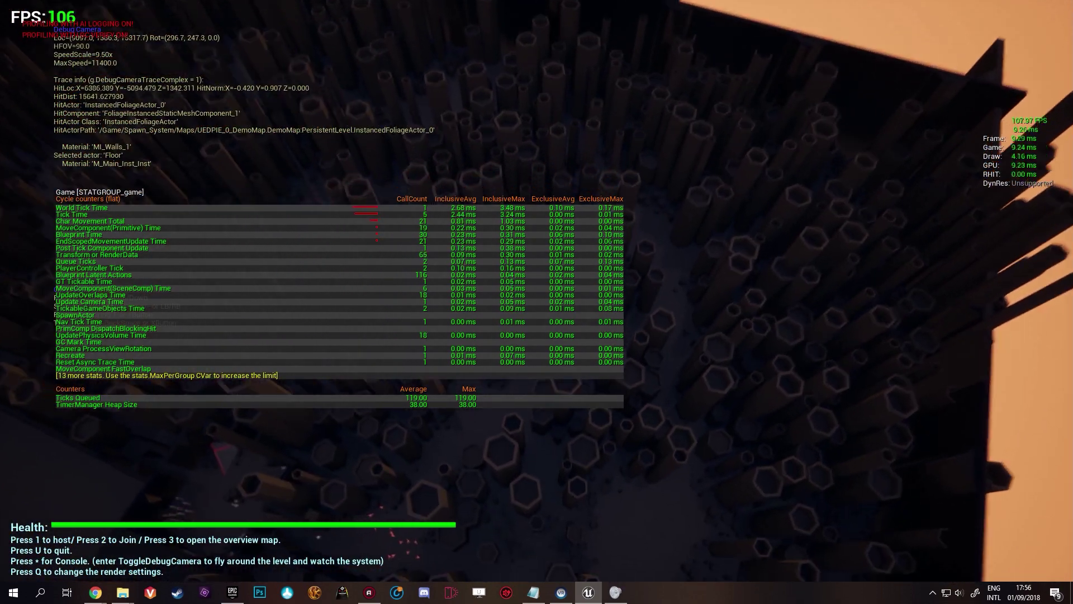
key(a)
key(w)
key(a)
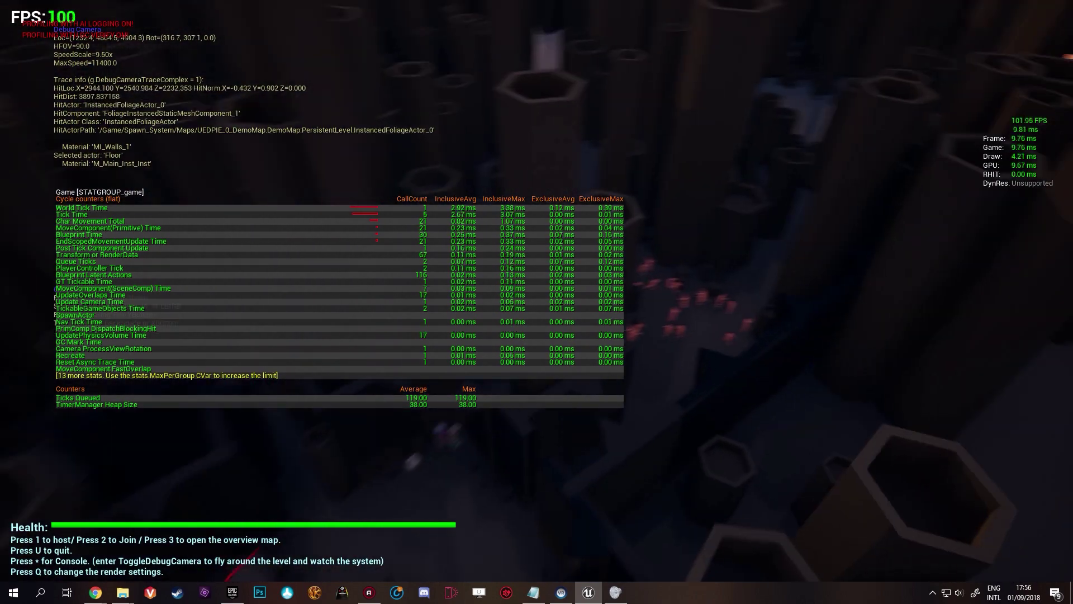
key(w)
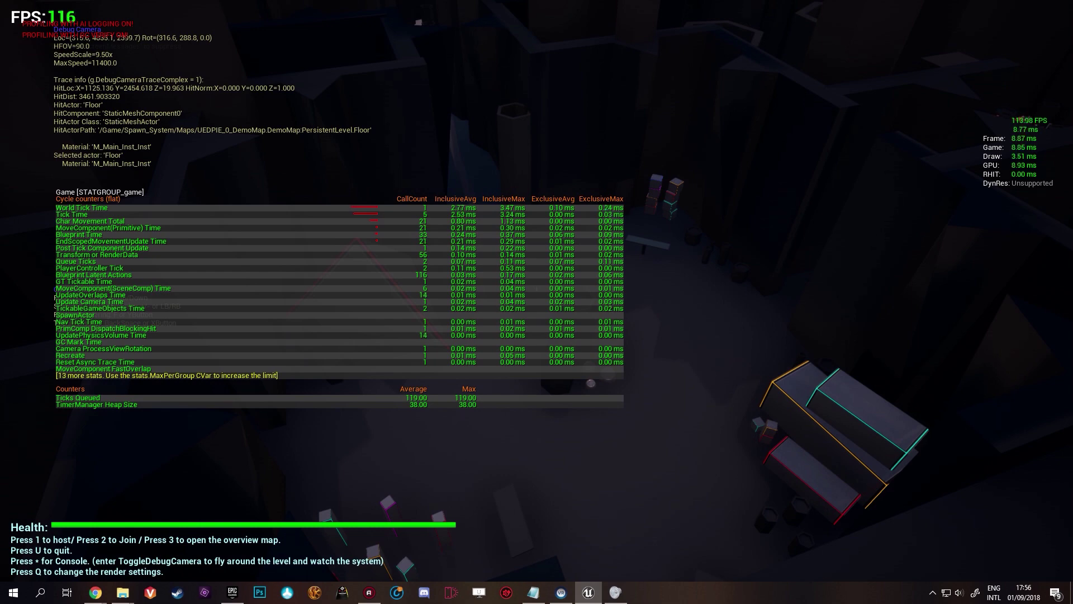
End the full-screen play session and return to editing the level.
key(asterisk)
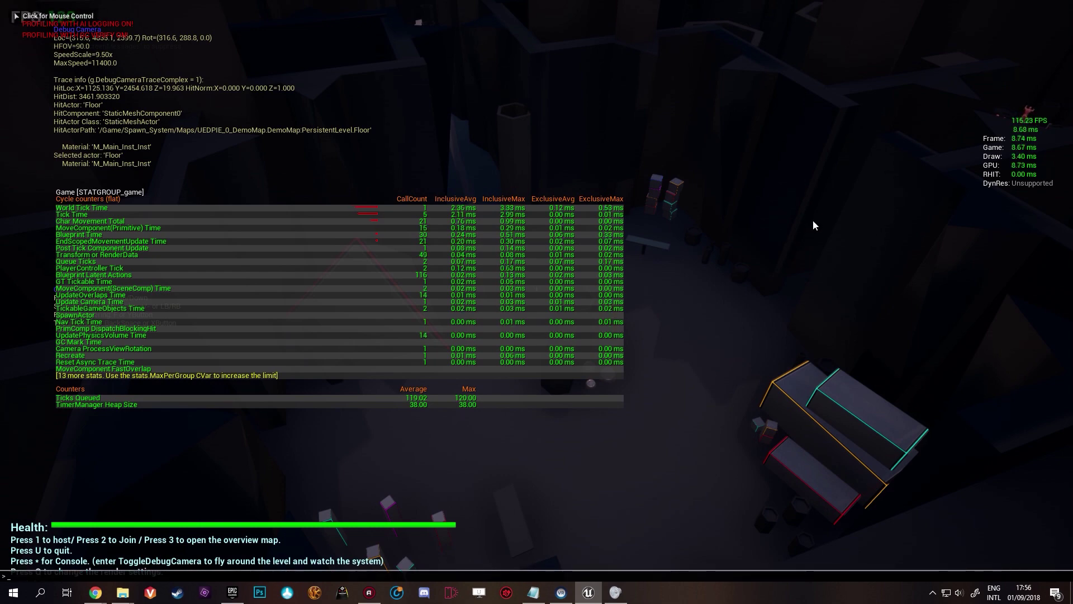
key(Escape)
key(Escape)
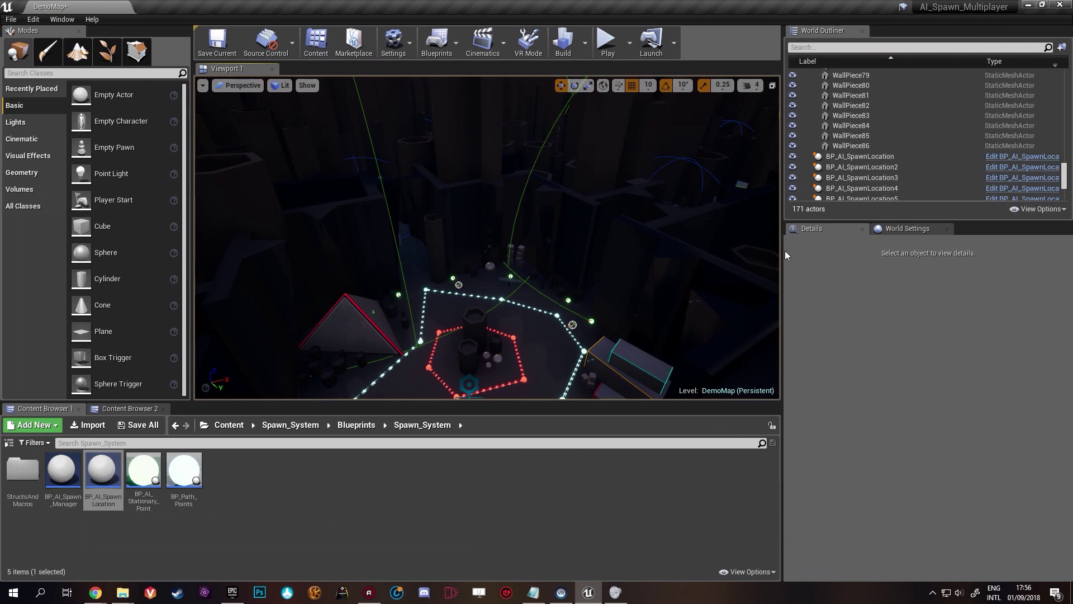
View the whole level from high above and select BP_AI_SpawnLocation12 just outside the town to examine its spawn settings.
right_drag(615, 252, 647, 292)
key(s)
key(w)
key(s)
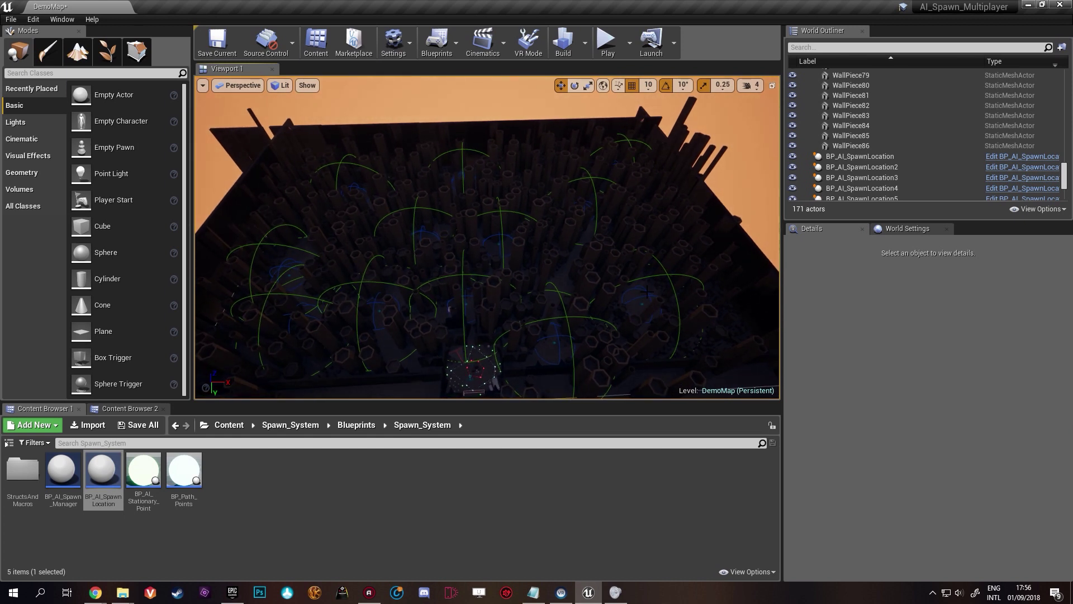
right_drag(633, 272, 547, 325)
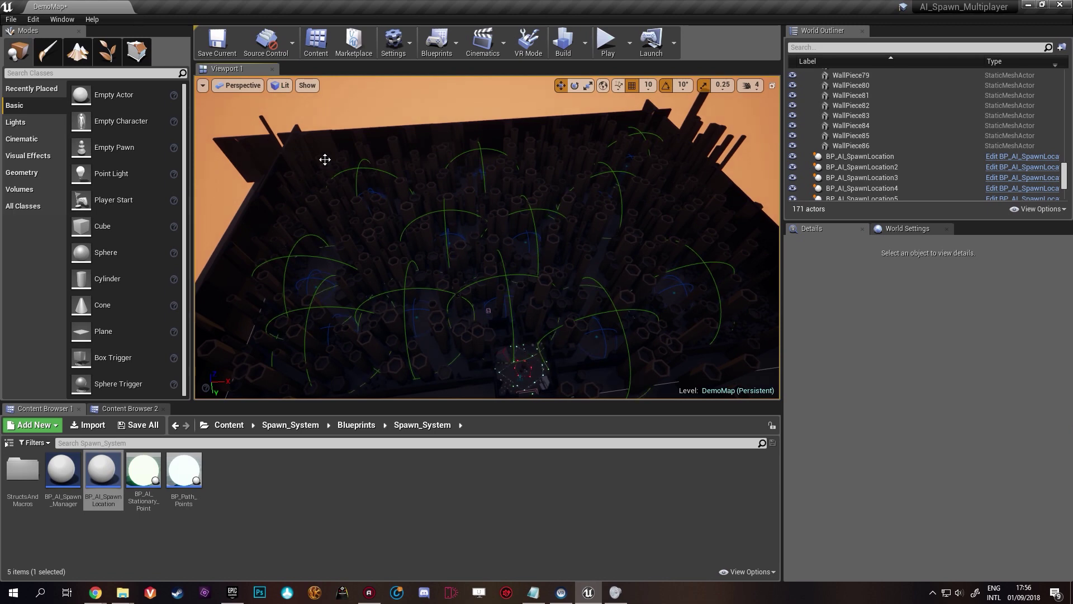
click(506, 304)
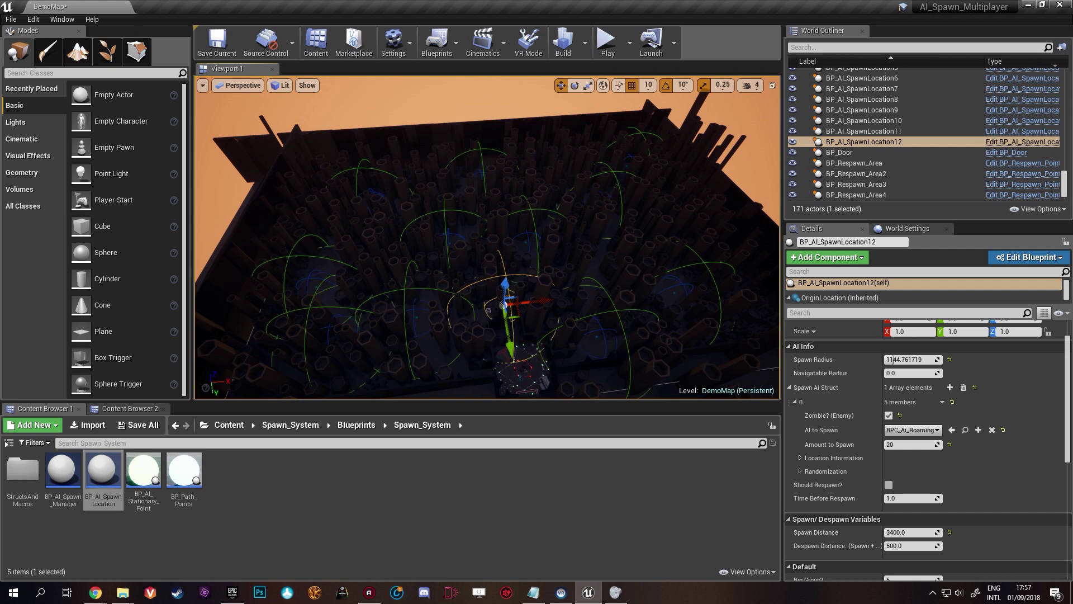
Examine from above how the other spawn locations are spread around the town and the selected spawn location.
right_drag(425, 295, 423, 300)
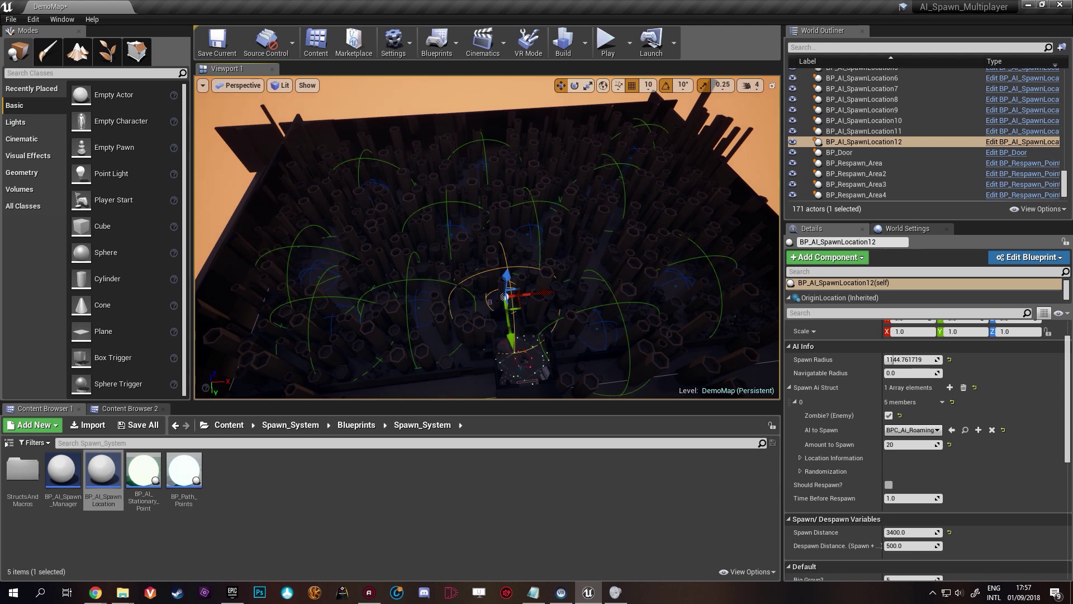
right_drag(458, 302, 458, 317)
right_drag(520, 368, 517, 415)
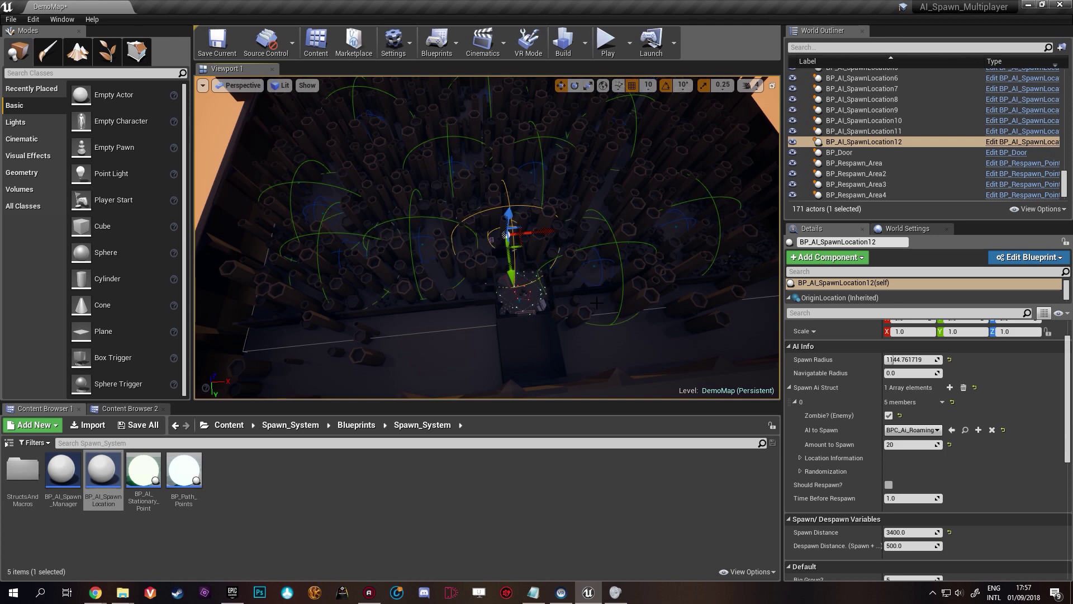
scroll(606, 302, up, 2)
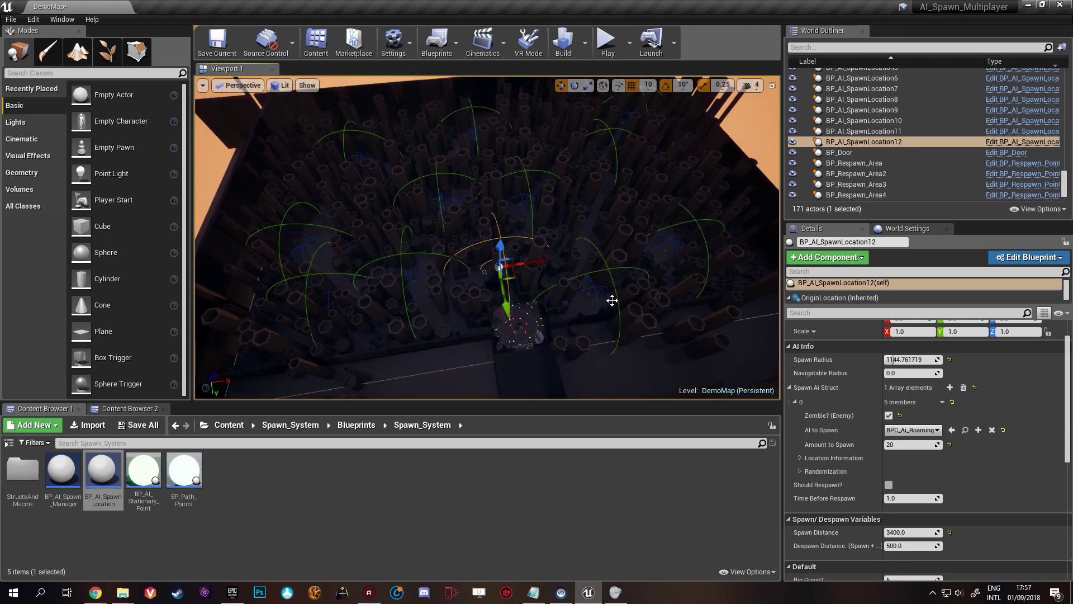
scroll(682, 265, down, 2)
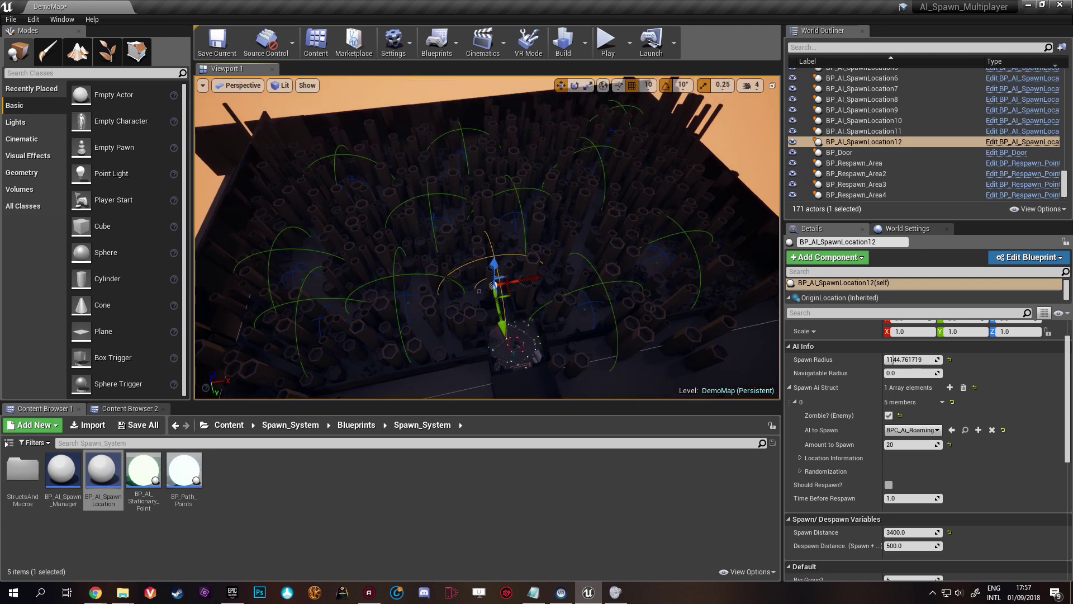
right_drag(682, 262, 670, 272)
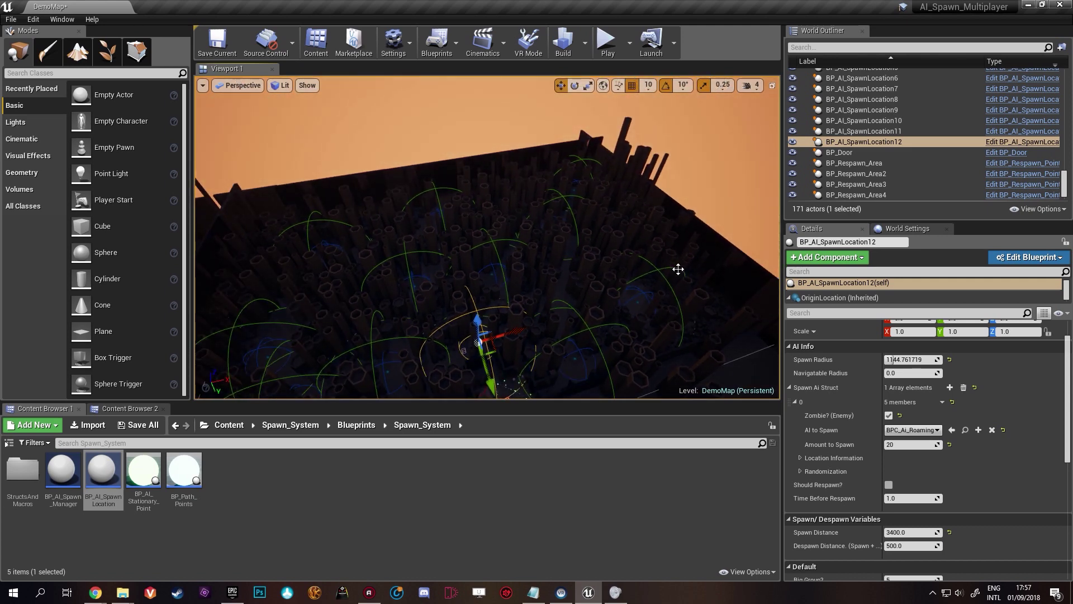